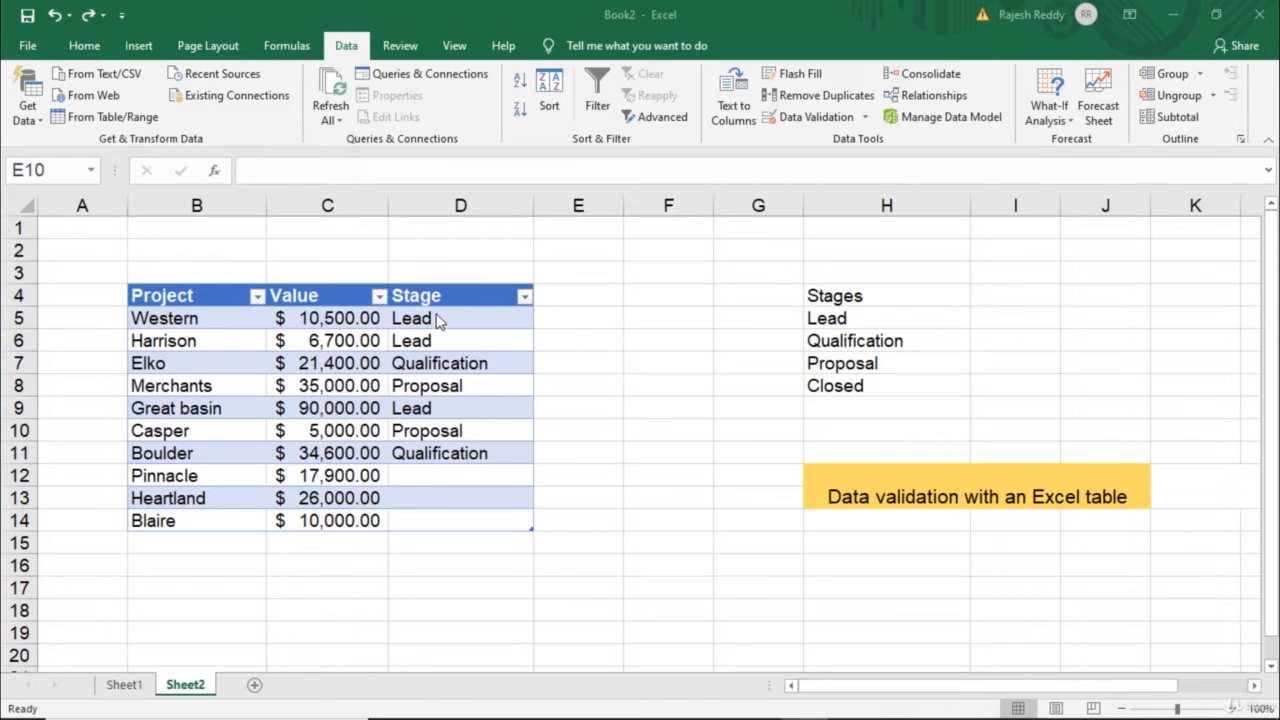
Apply list data validation to the Stage cells D5:D14, using =$H$5:$H$8 as the source.
drag(437, 318, 440, 517)
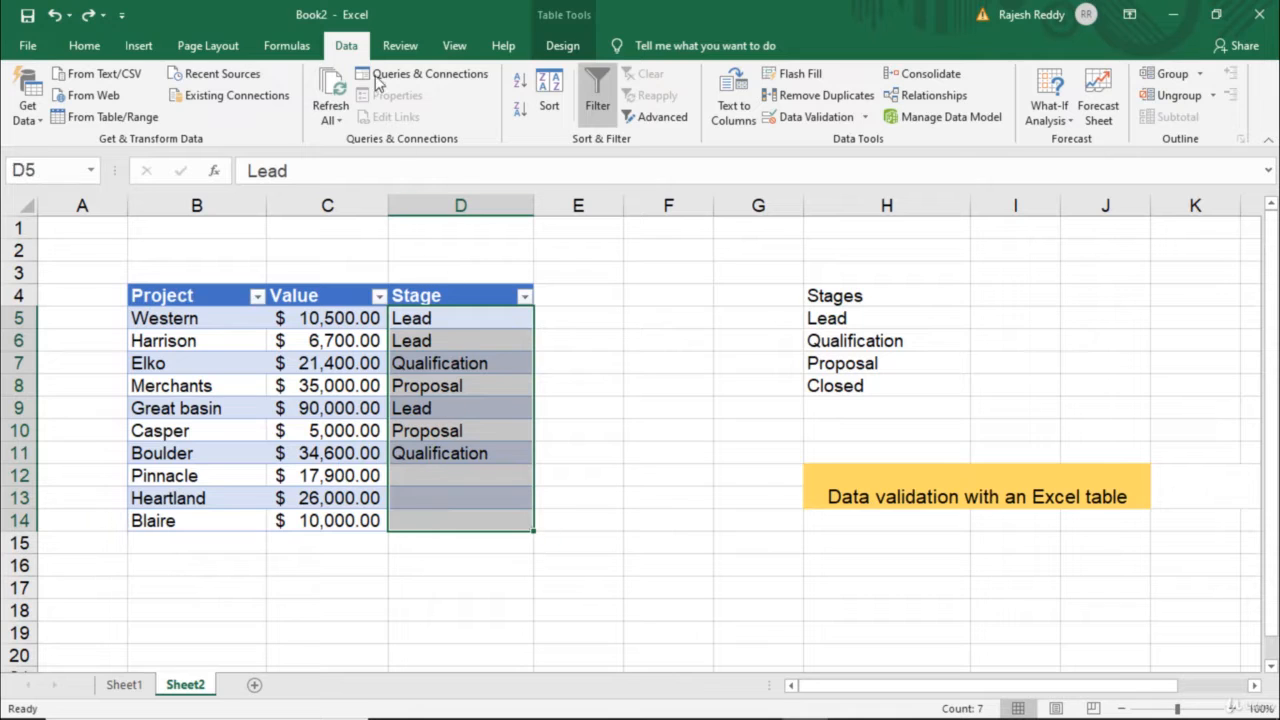
click(835, 123)
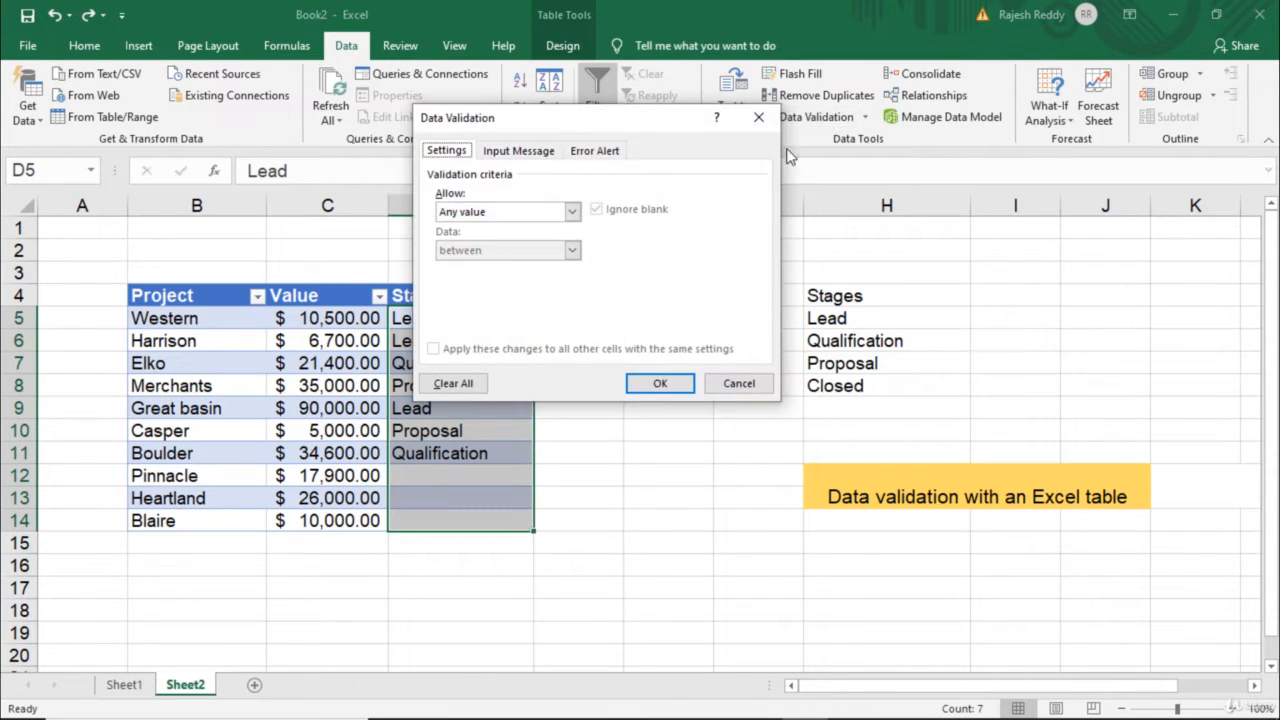
click(572, 212)
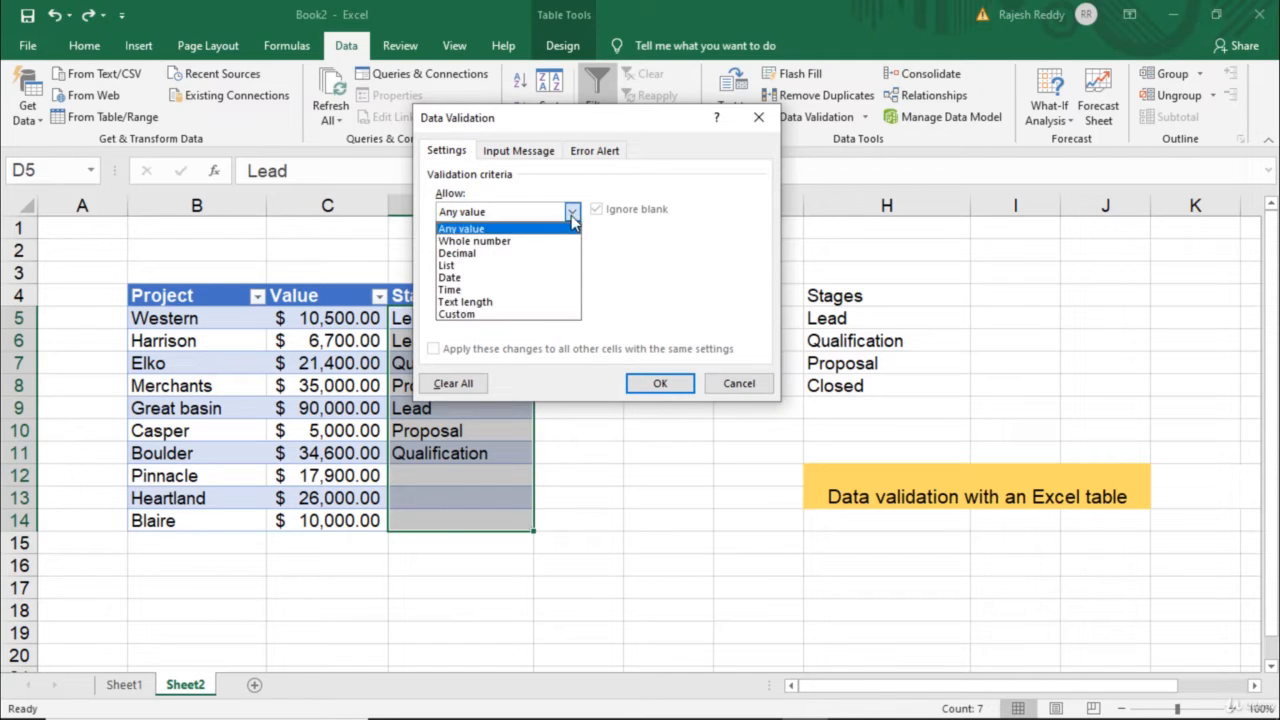
click(472, 265)
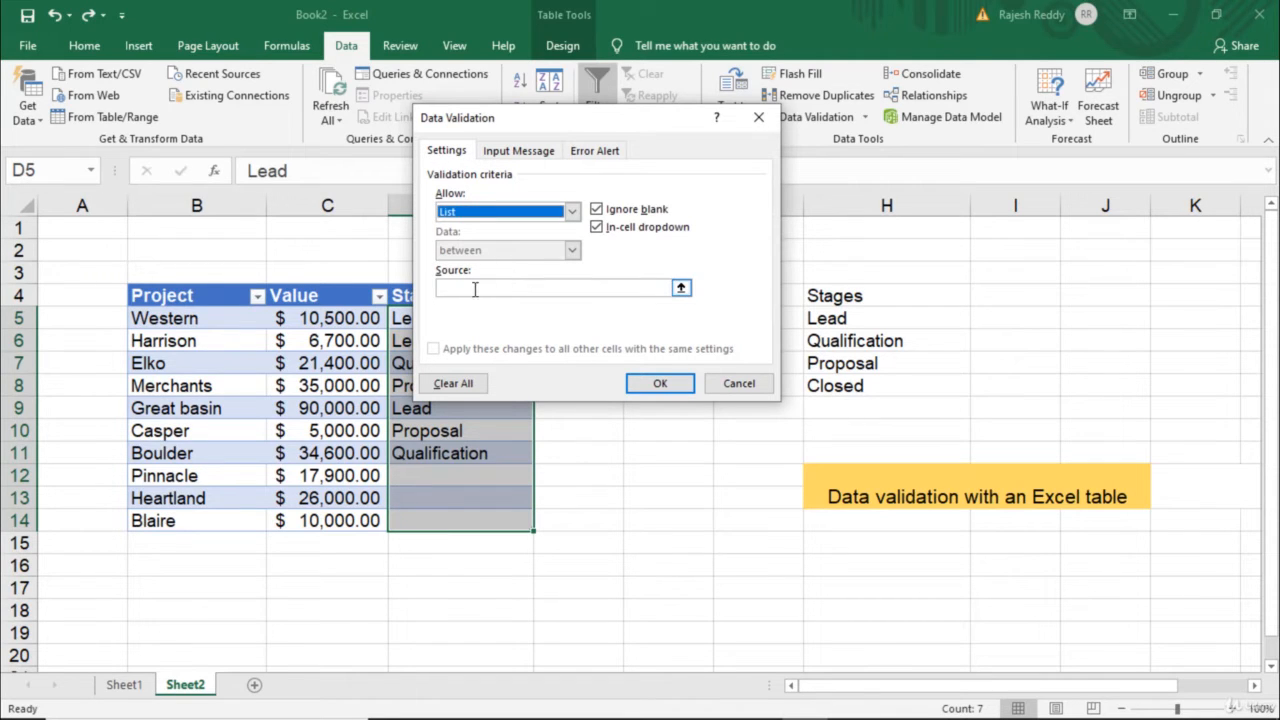
click(475, 287)
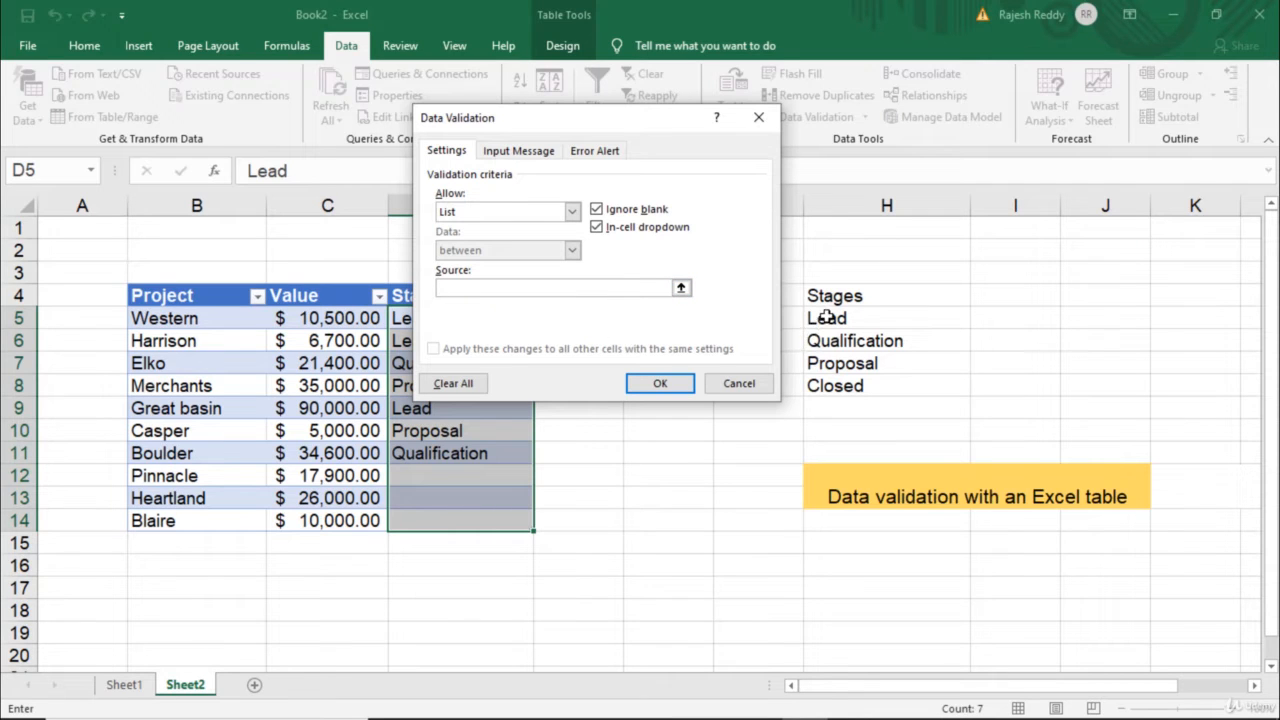
drag(818, 318, 826, 386)
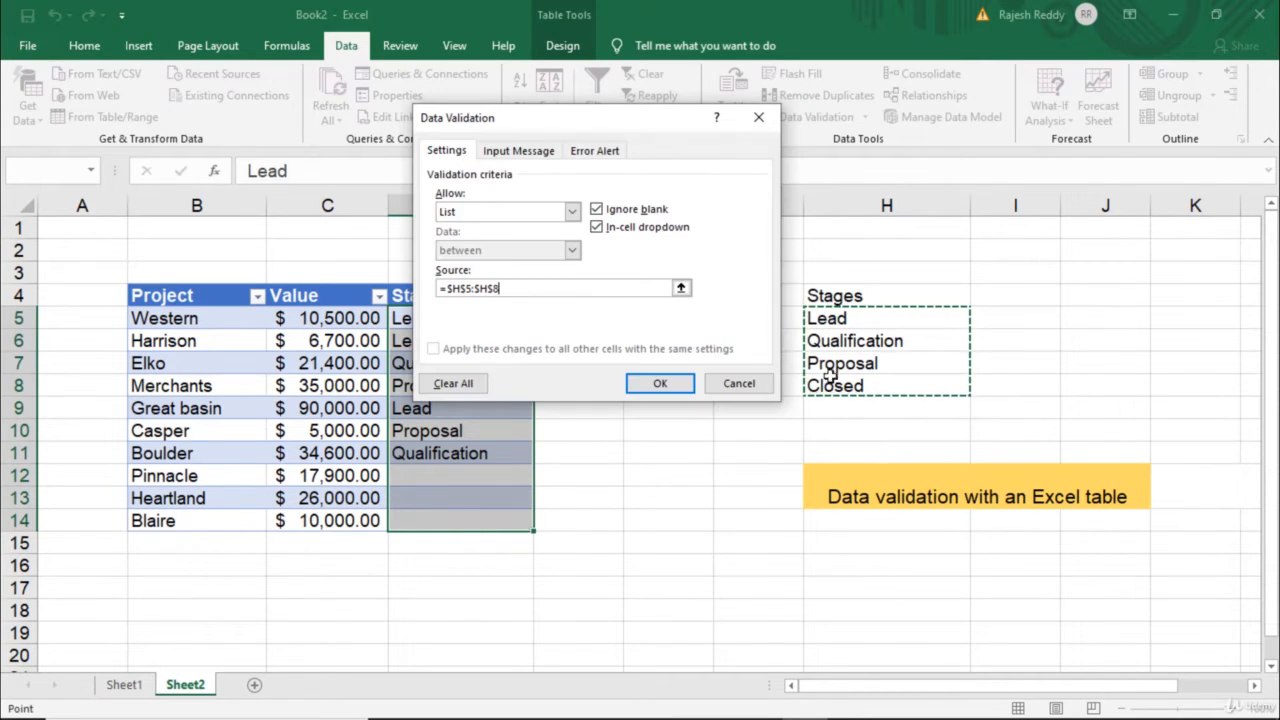
click(640, 385)
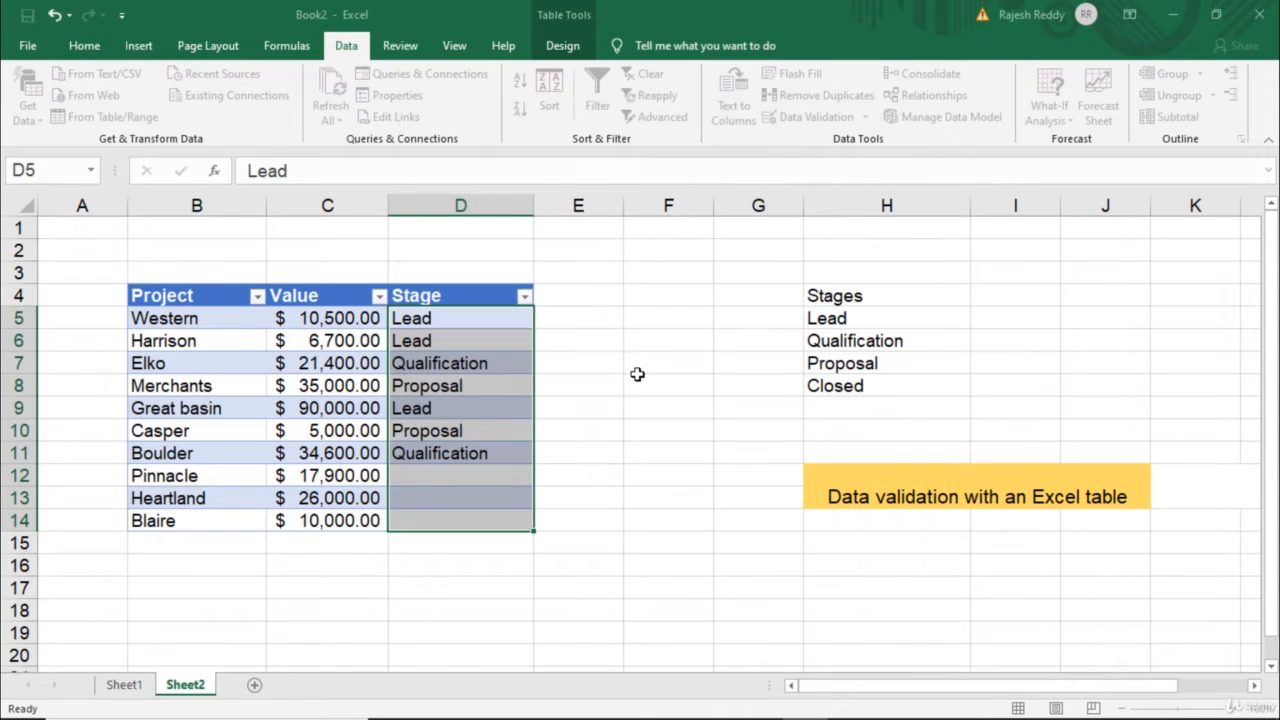
Set the Western project's stage to Proposal from its in-cell list.
click(493, 346)
click(498, 320)
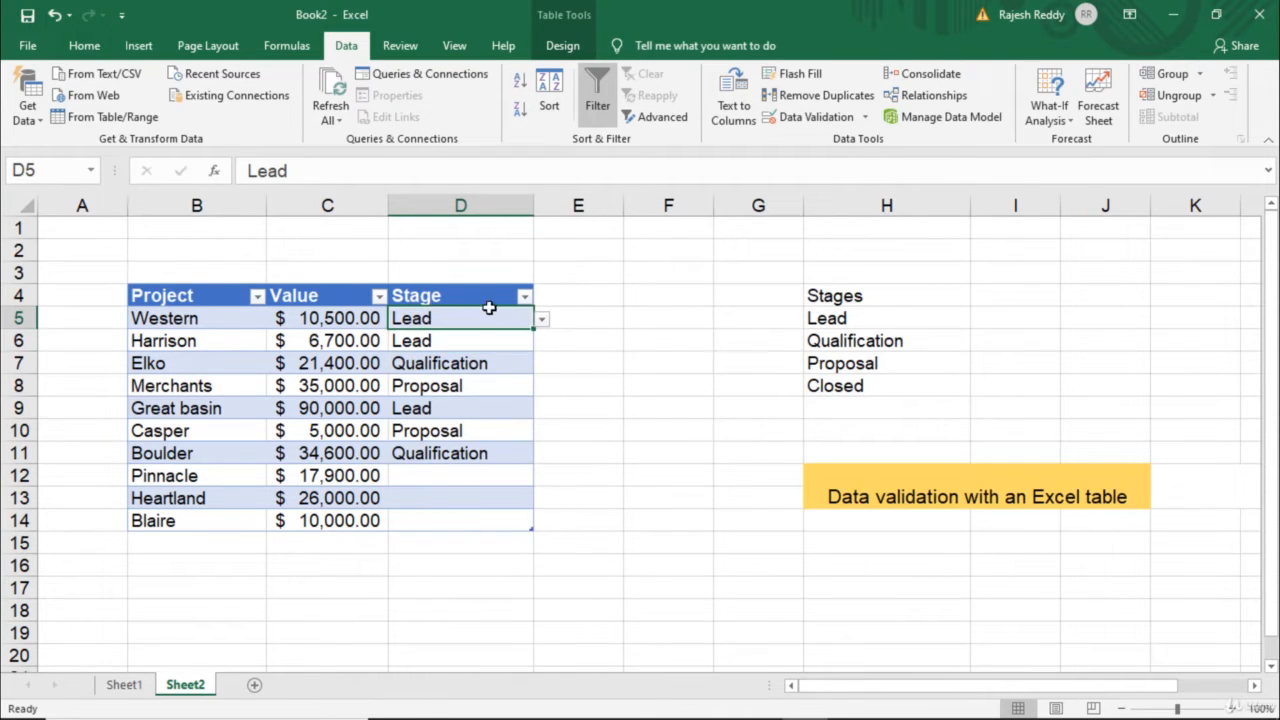
click(541, 319)
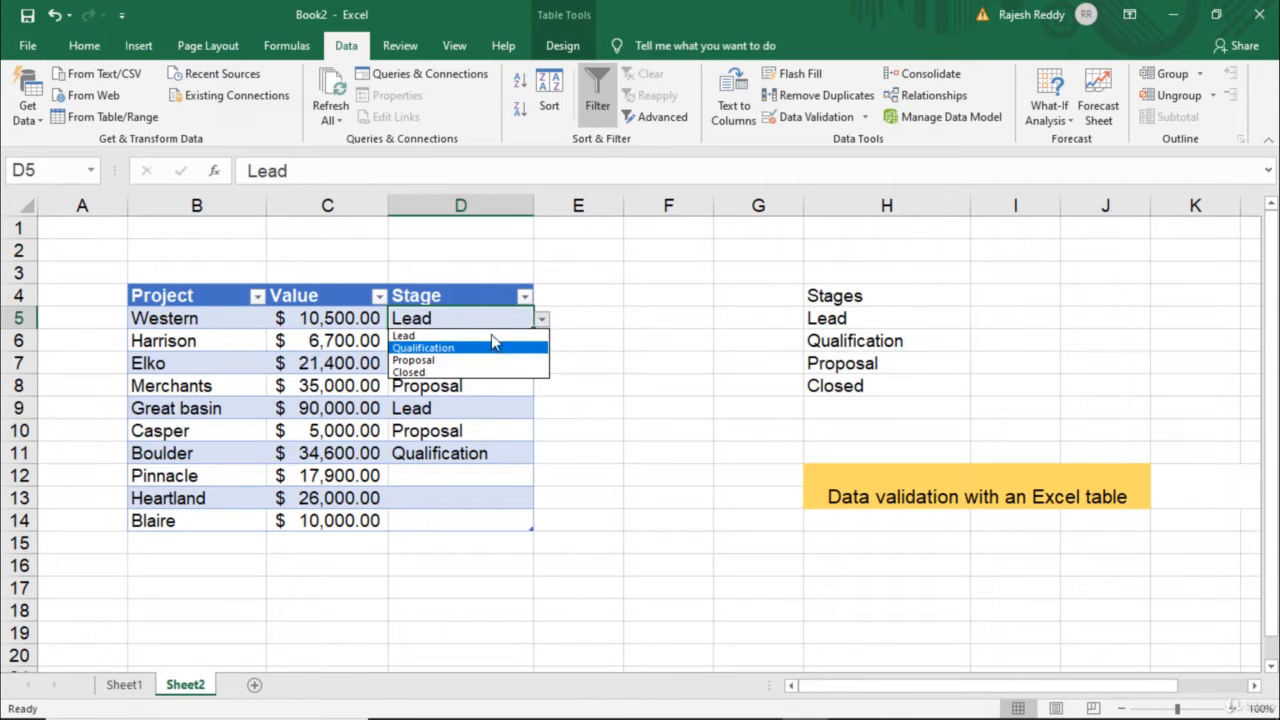
click(444, 361)
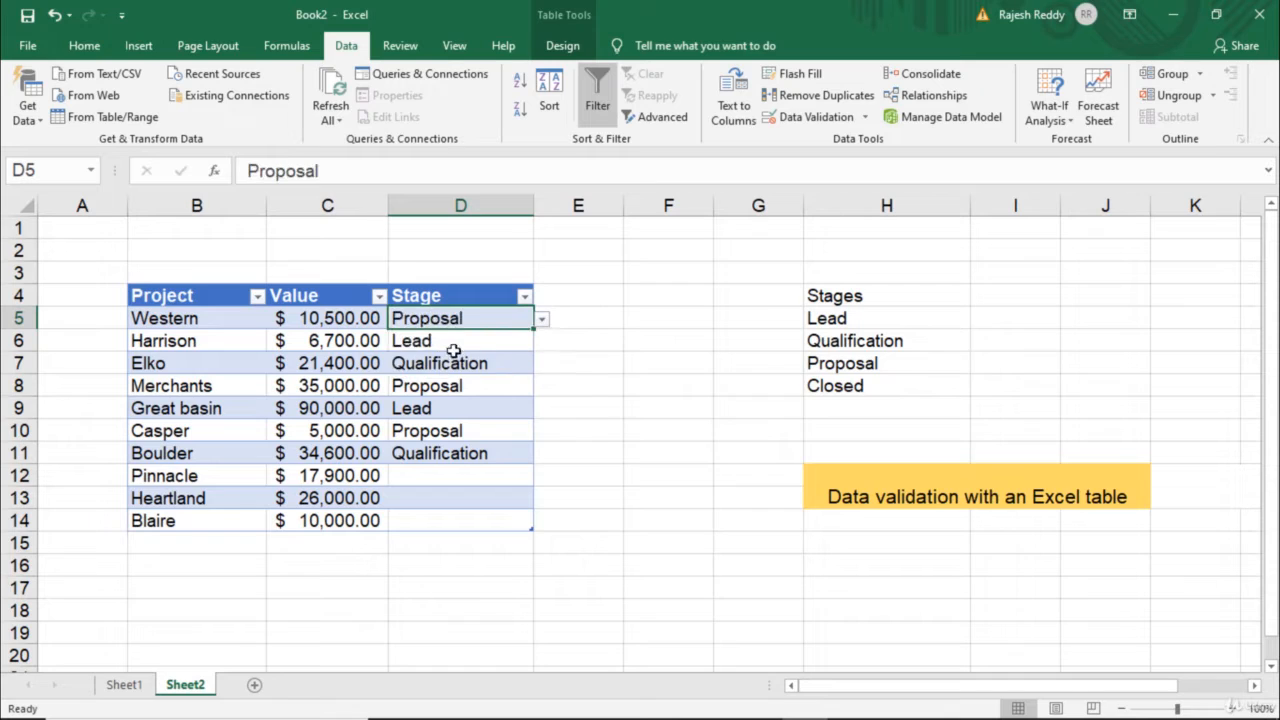
Try to enter the unlisted value "Team" as the Pinnacle project's stage in D12, then discard the entry.
click(425, 479)
double_click(425, 479)
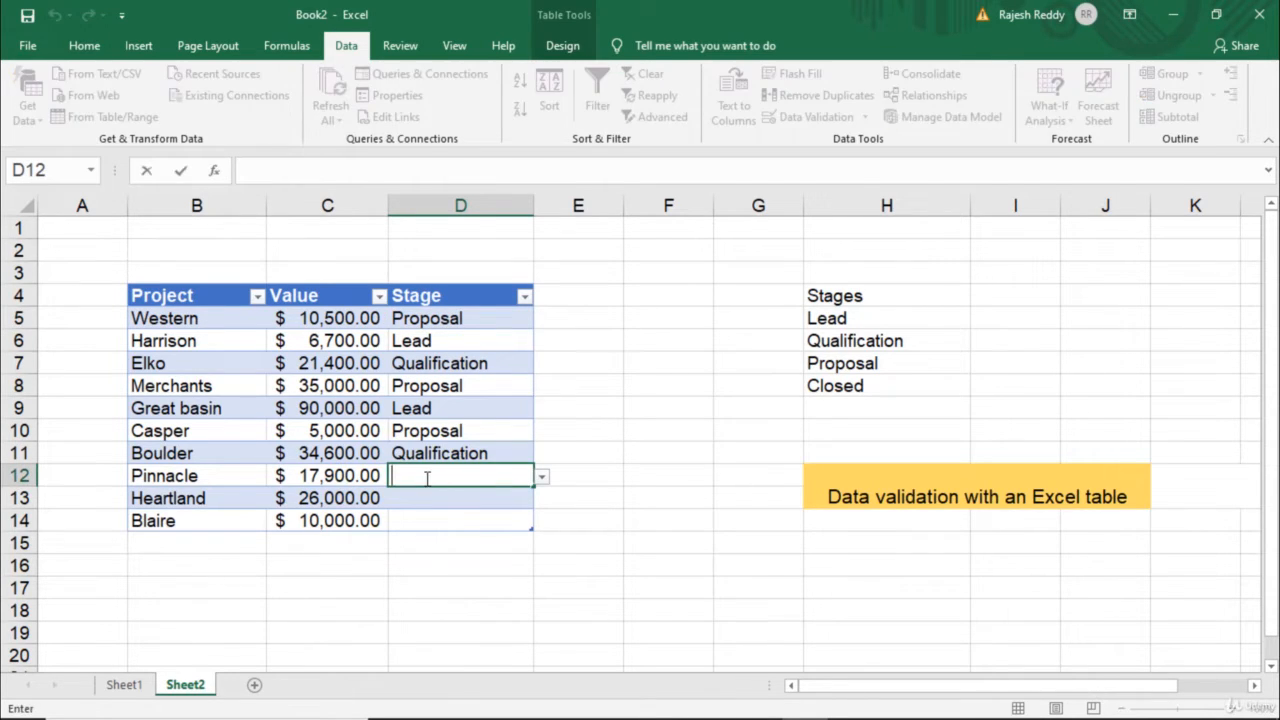
text(Team)
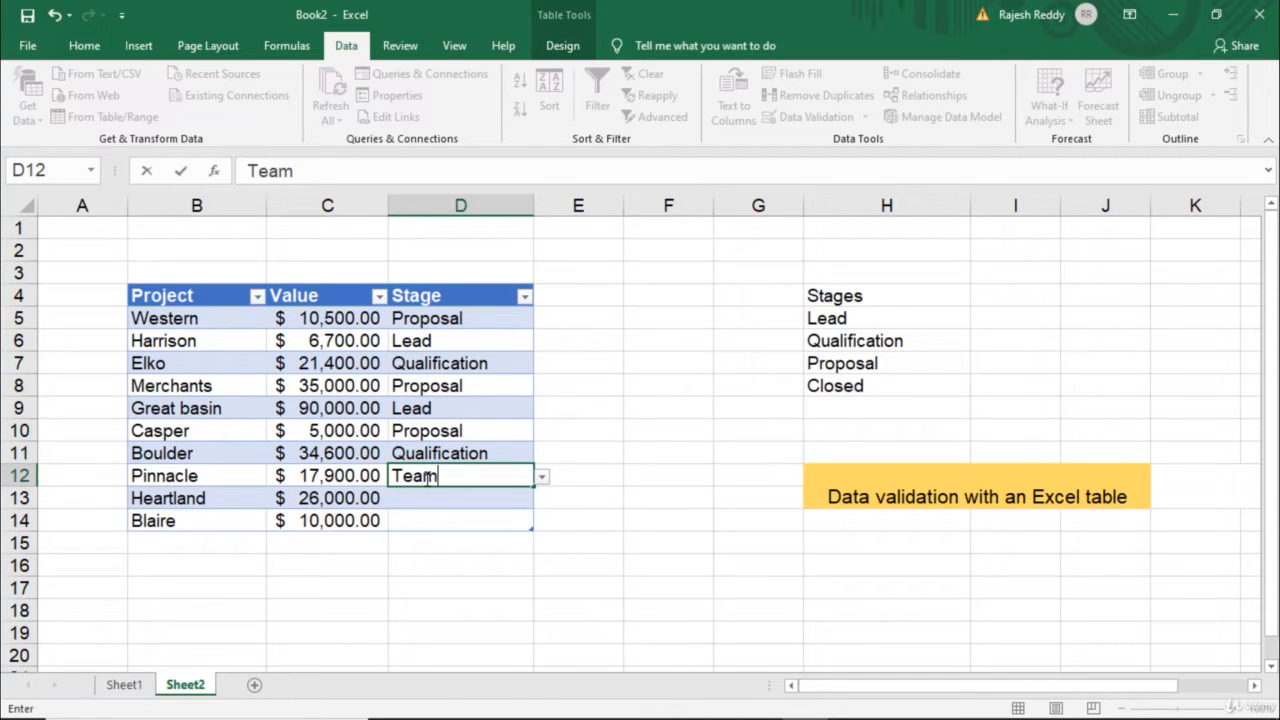
key(Return)
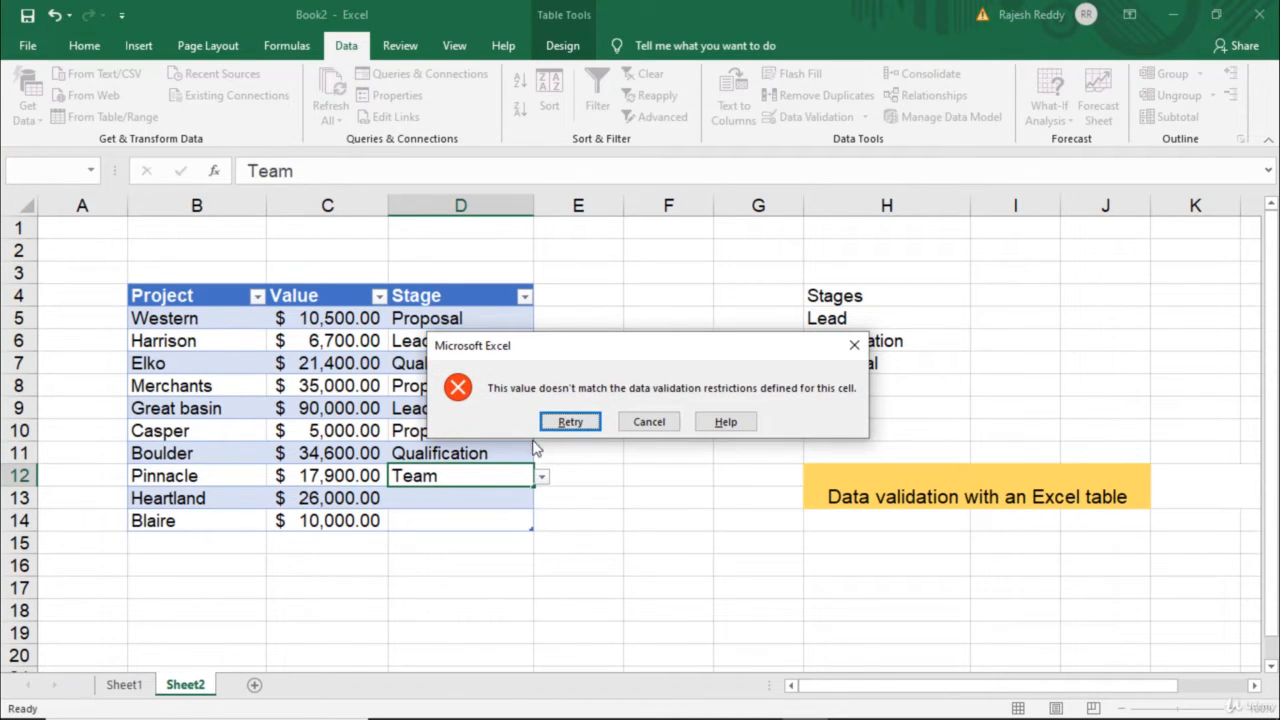
click(860, 350)
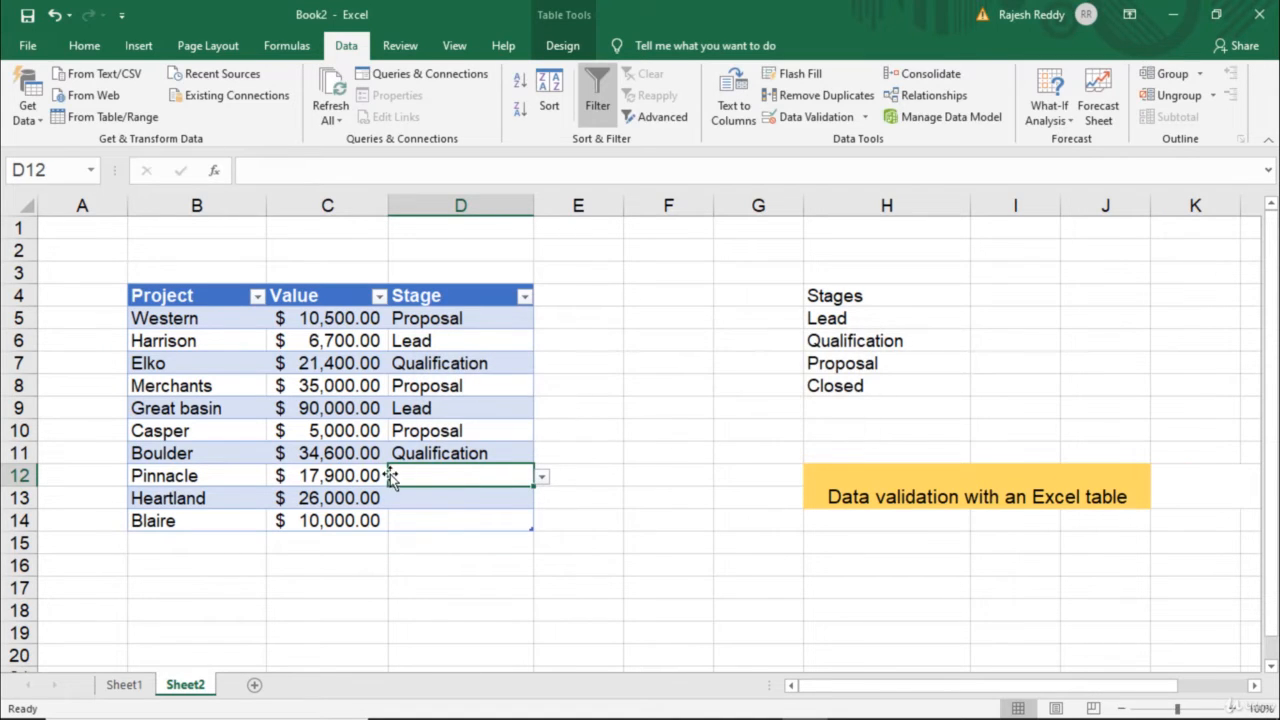
Replace the last entry of the Stages list, in cell H8, with "Team Manager".
click(815, 390)
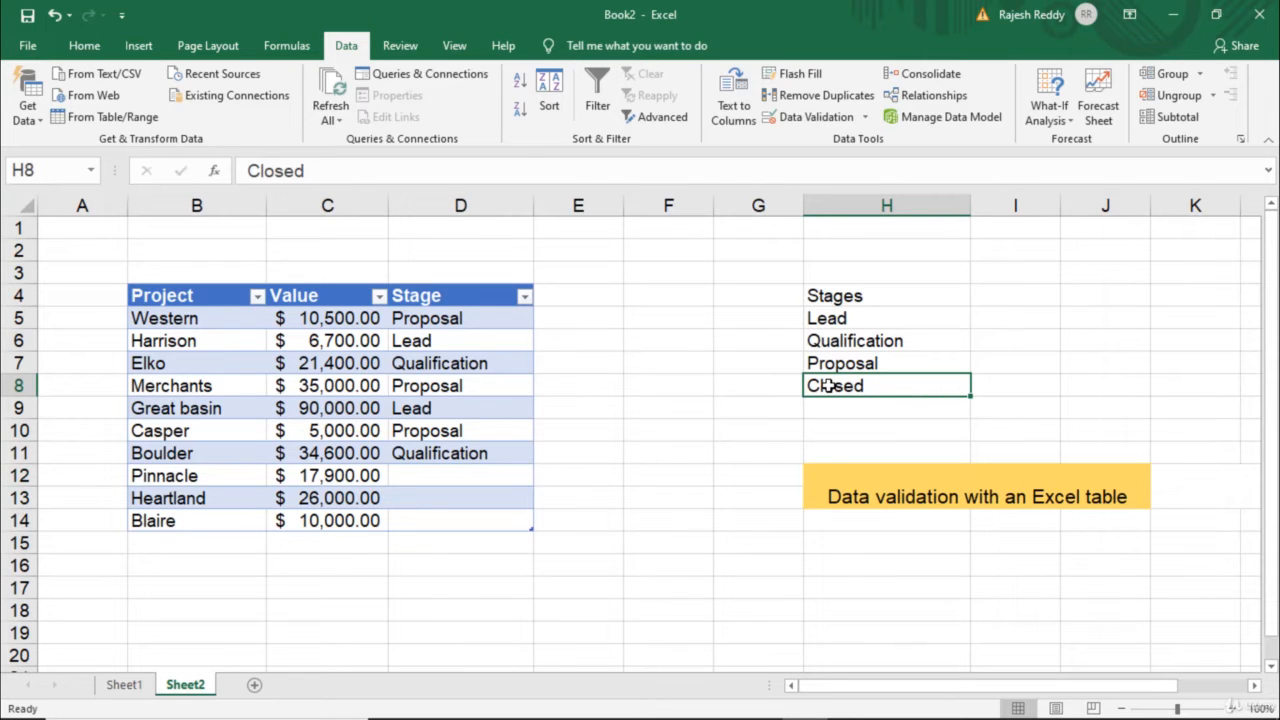
key(Delete)
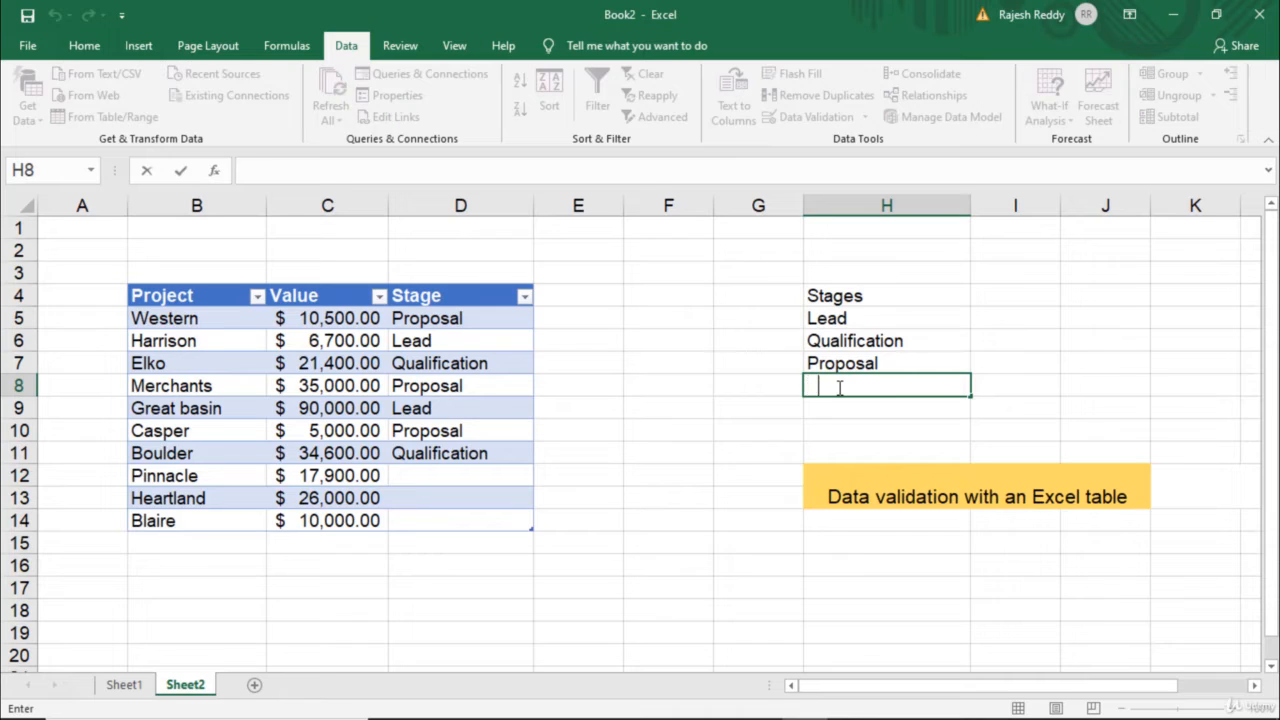
text(Team Lead)
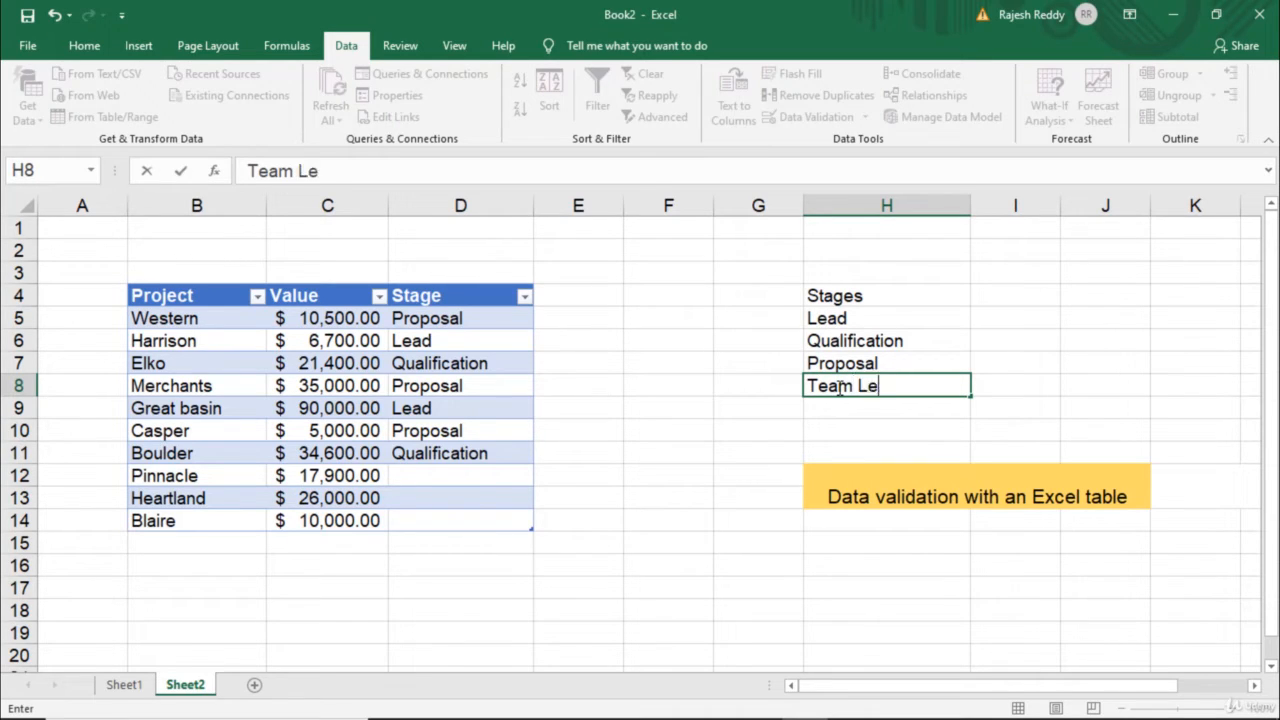
key(BackSpace)
key(BackSpace)
key(BackSpace)
key(BackSpace)
key(BackSpace)
text(Manager)
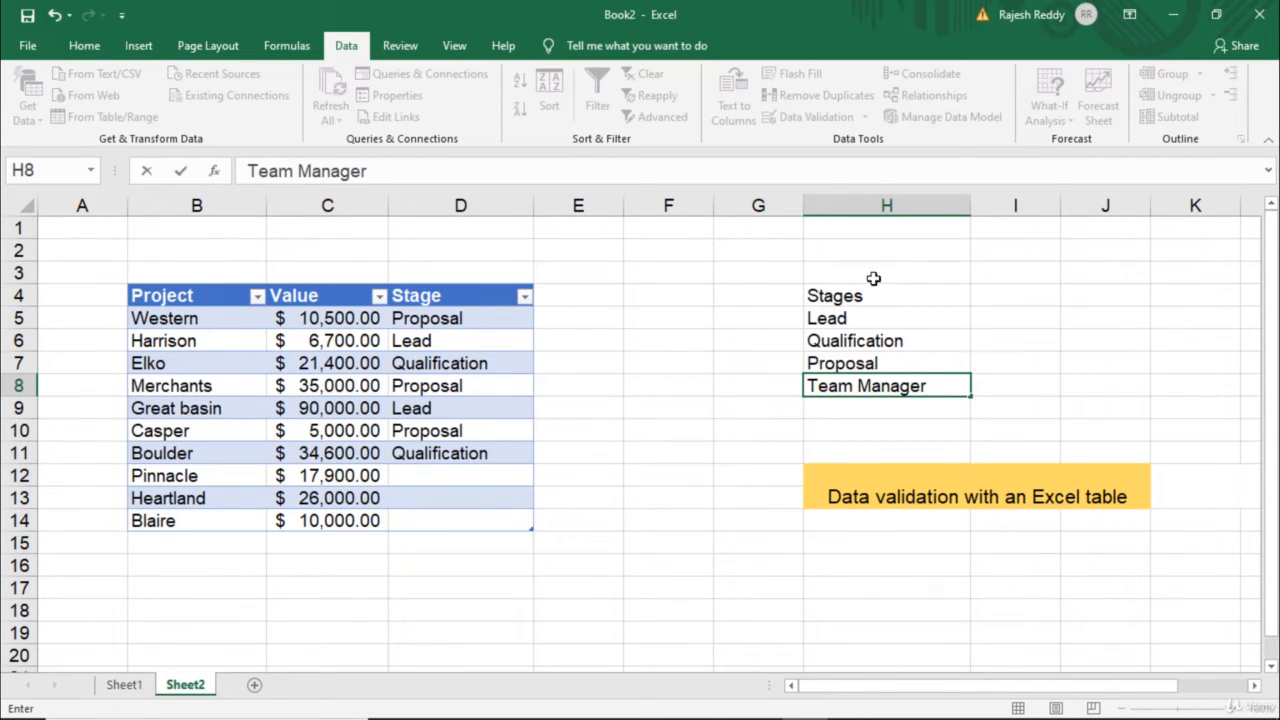
click(630, 447)
Check the Boulder project's stage choices in D11 for the replaced list entry.
click(460, 454)
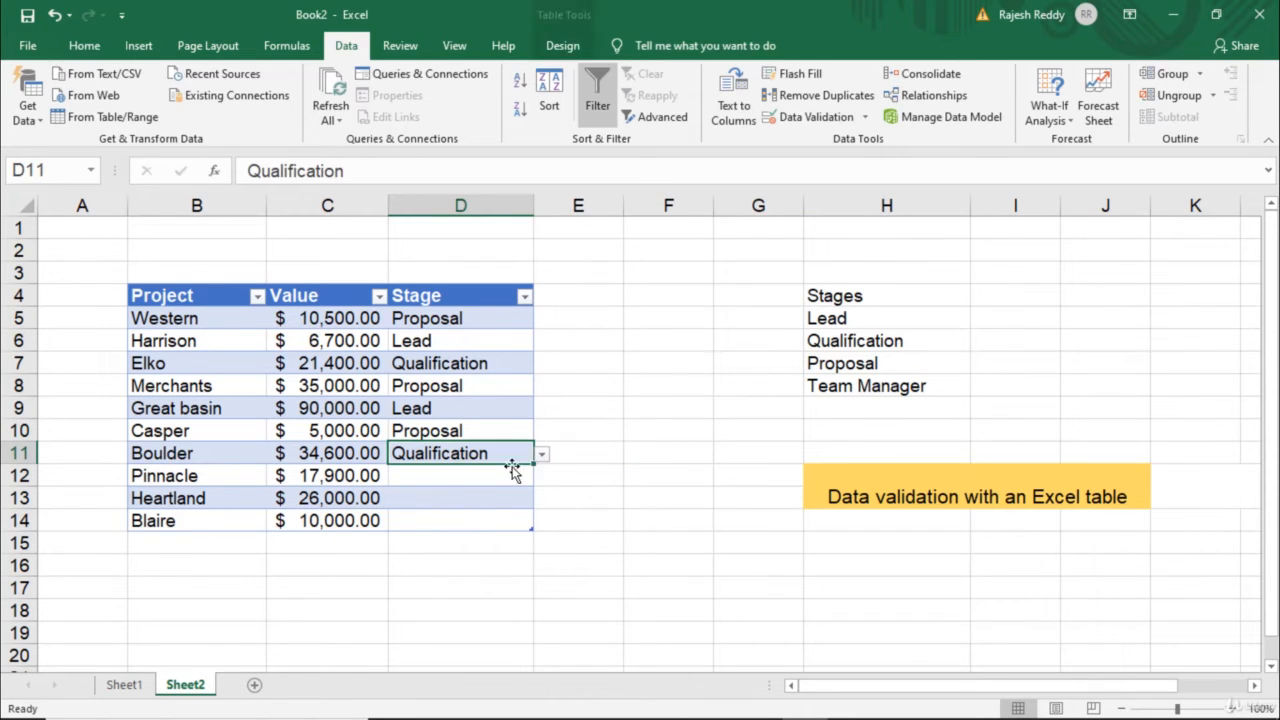
click(541, 454)
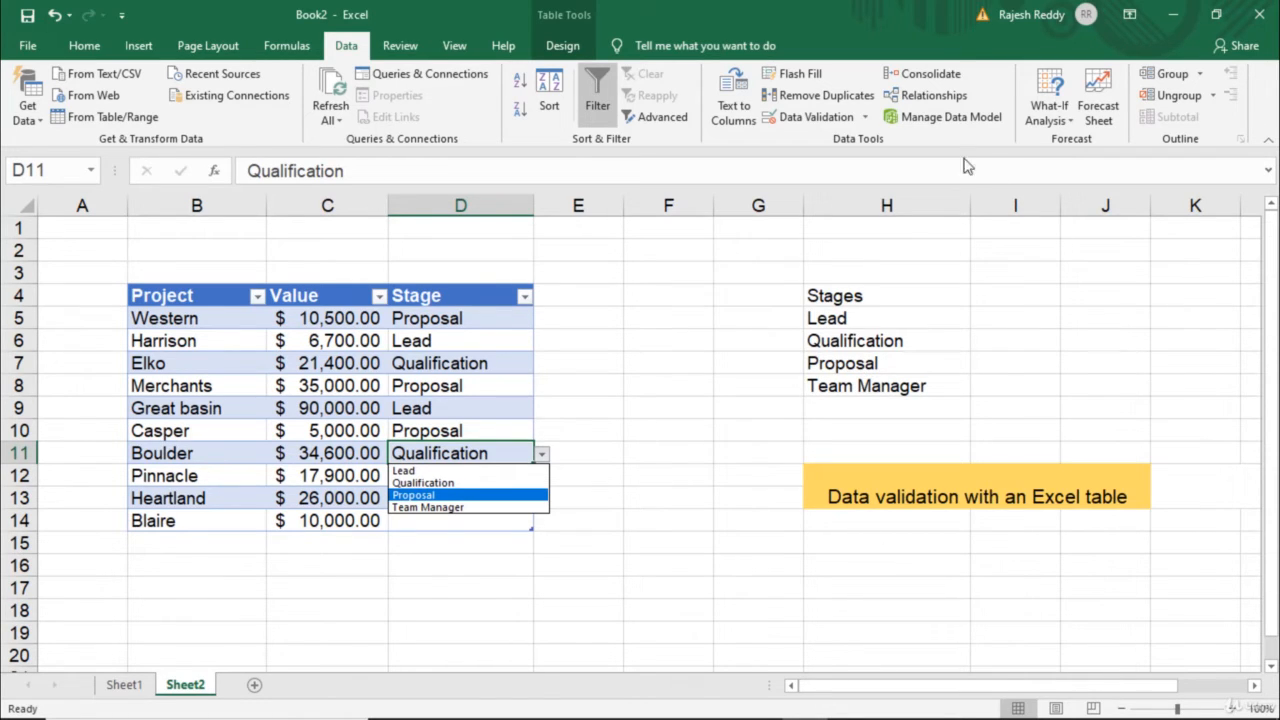
click(867, 385)
Restore "Closed" in cell H8 and add "Team Manager" beneath the Stages list in H9.
click(867, 385)
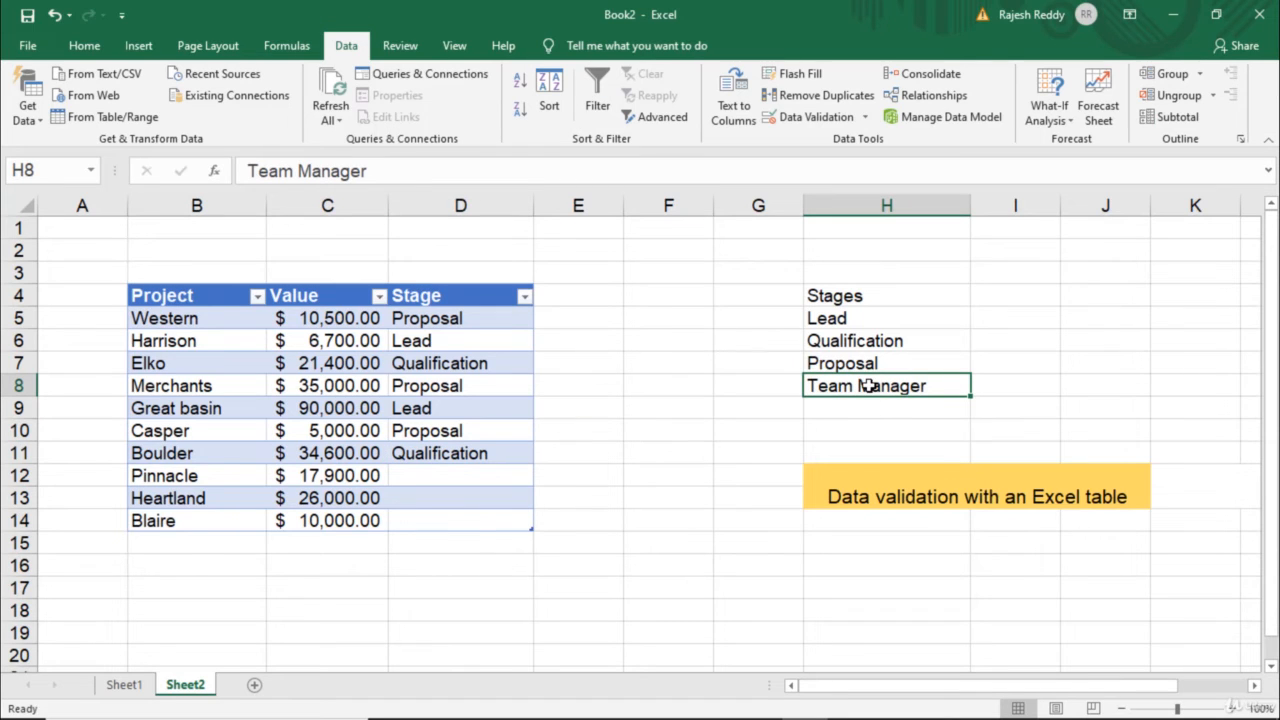
key(Delete)
text(Closed)
click(836, 407)
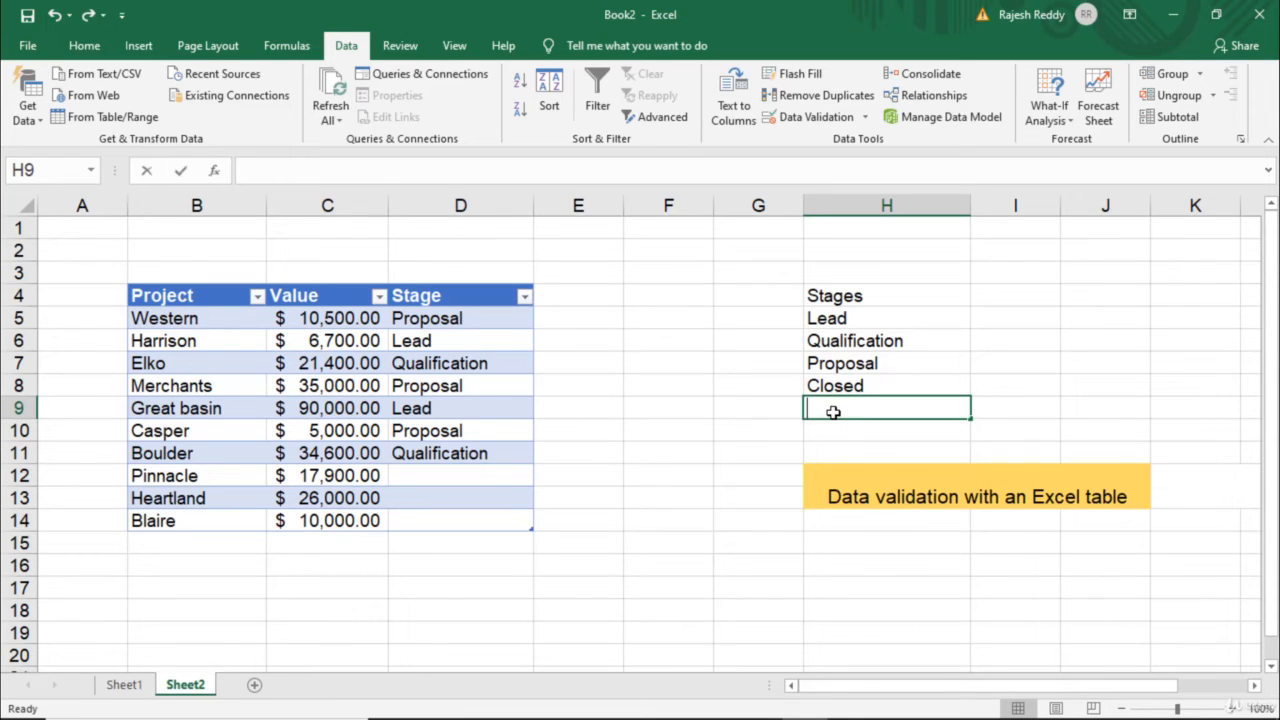
text(Team Manger)
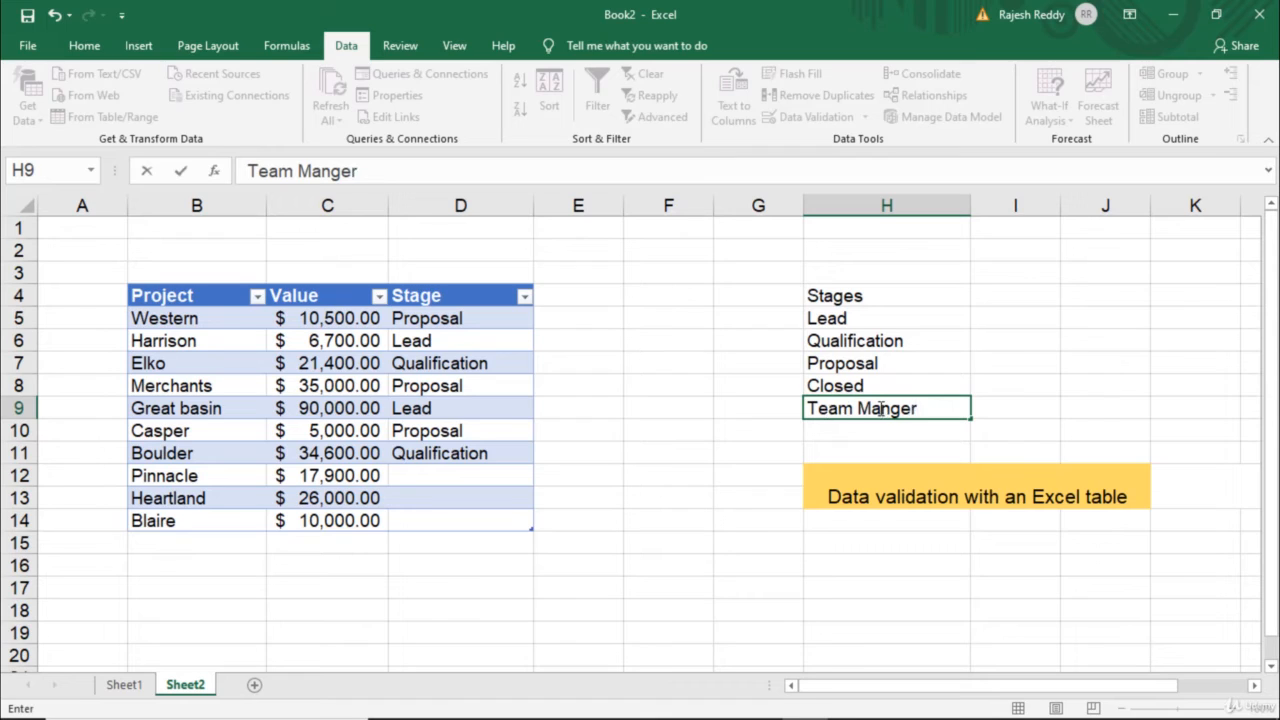
text(a)
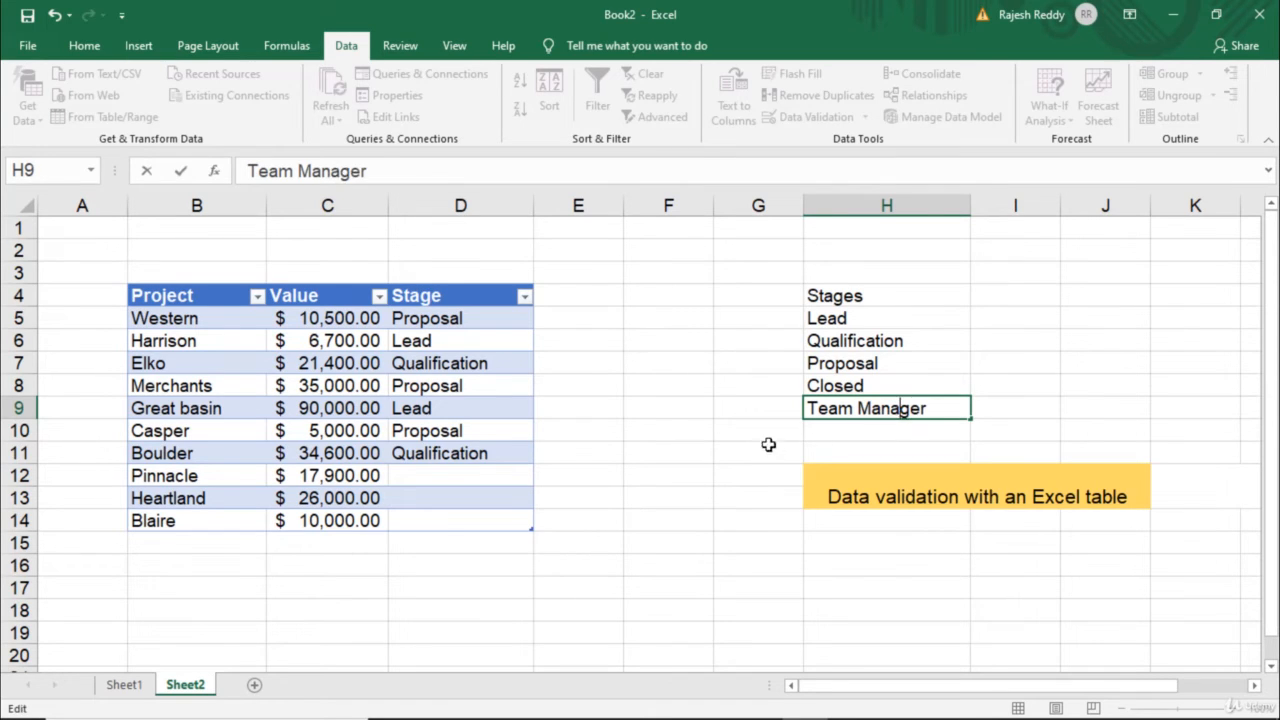
click(768, 445)
Check whether the Boulder project's stage choices in D11 include the entry added in H9.
click(487, 455)
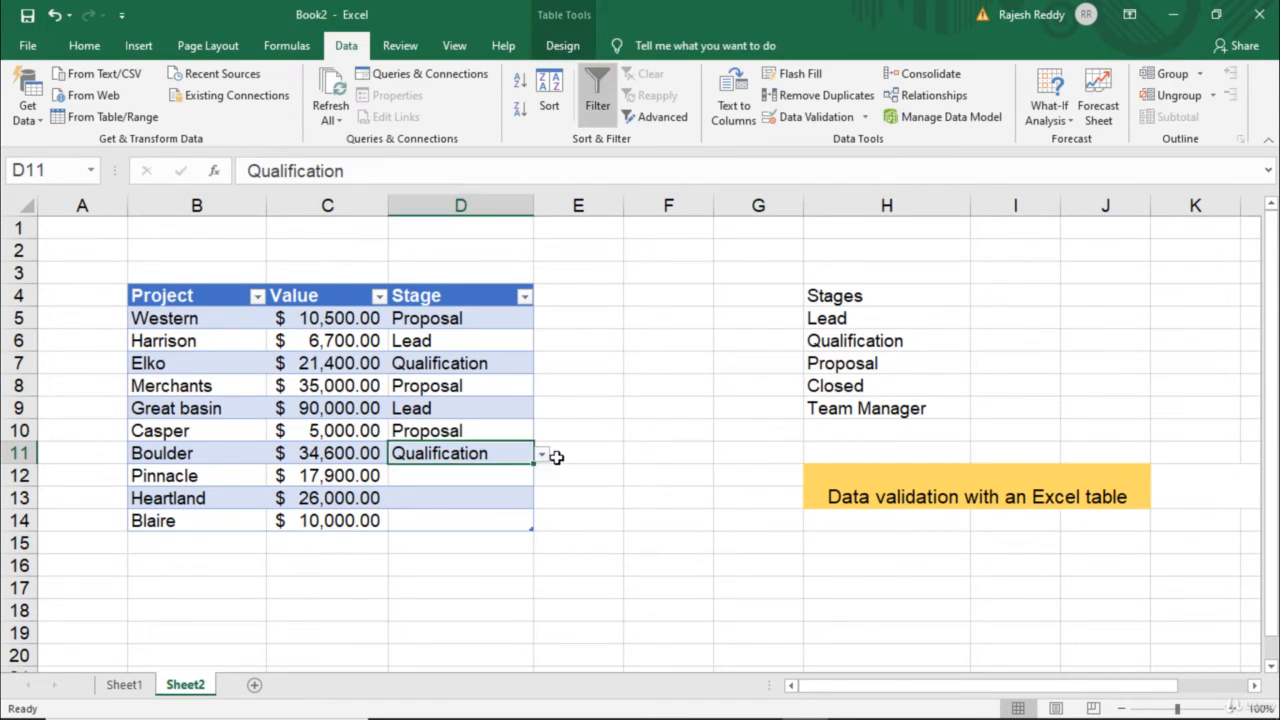
click(541, 454)
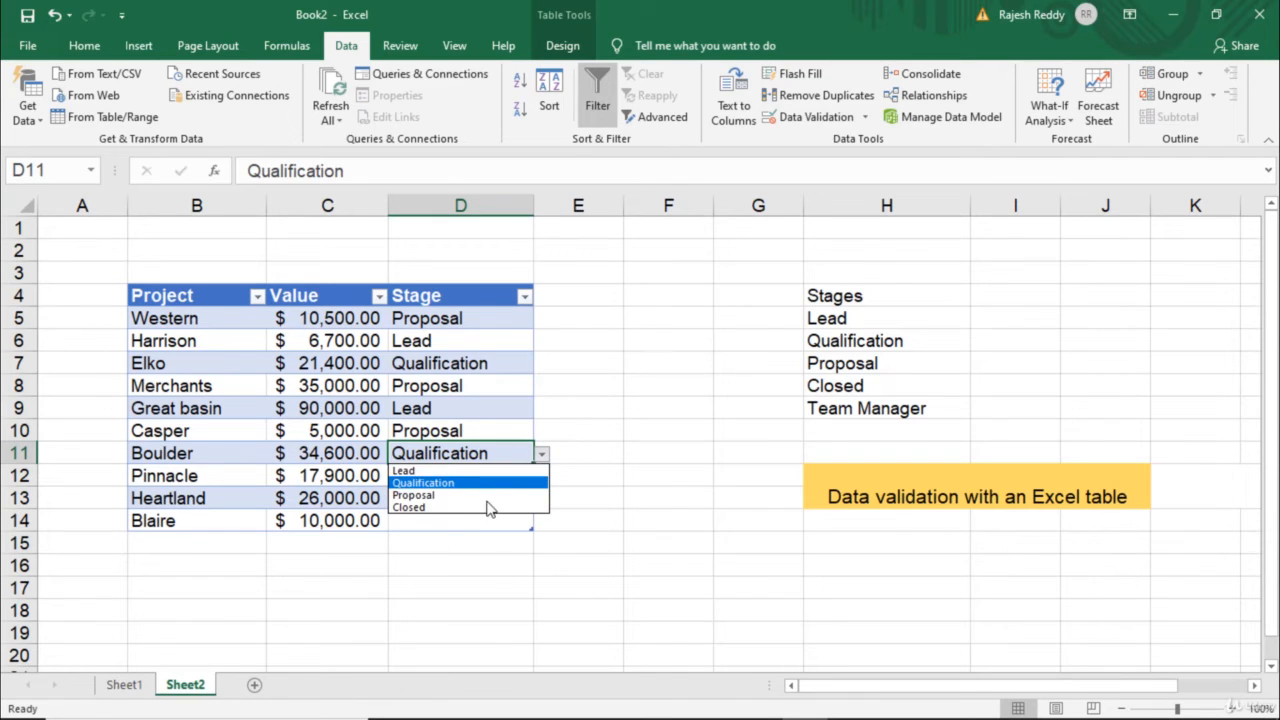
click(697, 467)
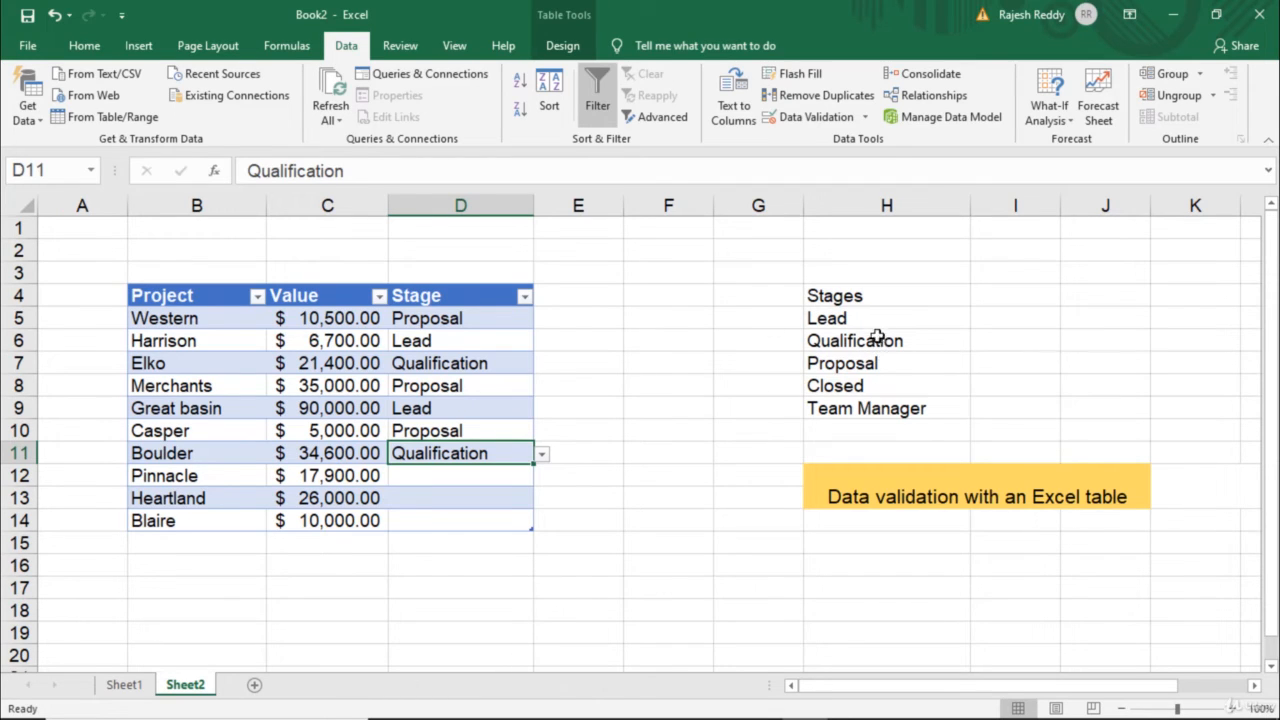
Clear cell H9 and convert the Stages list in H4:H8 into an Excel table with headers.
click(842, 413)
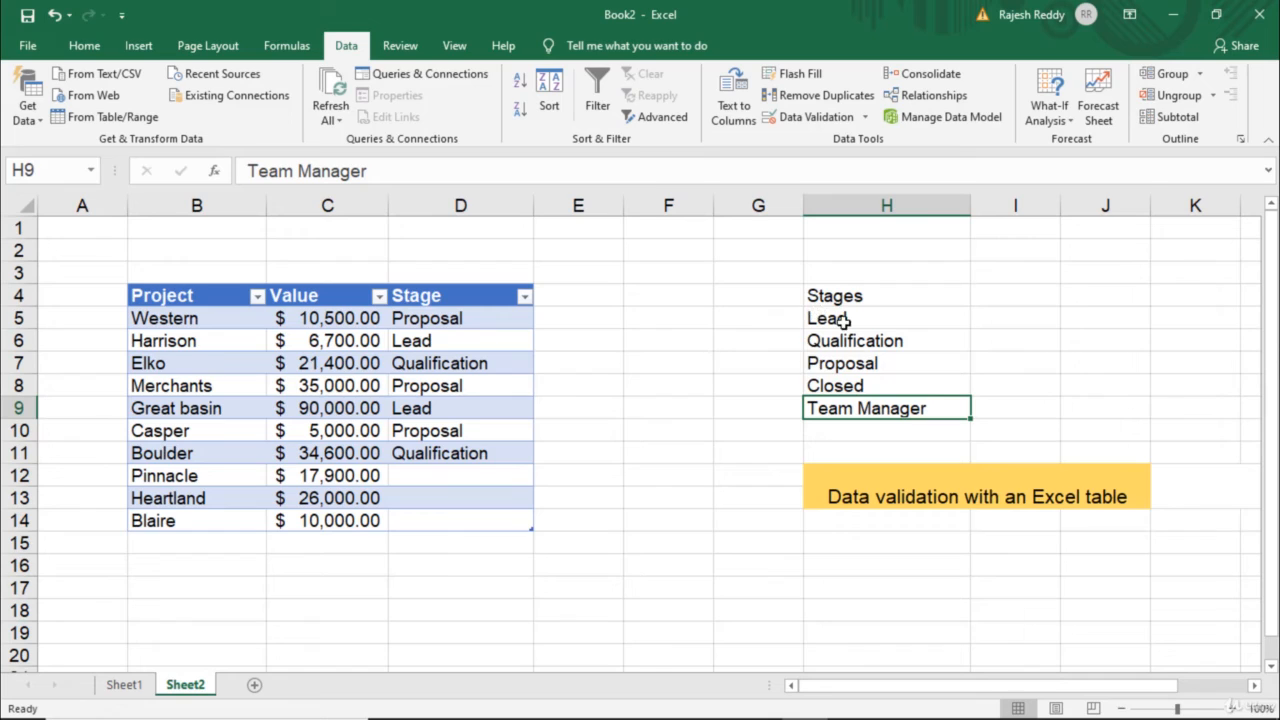
key(Delete)
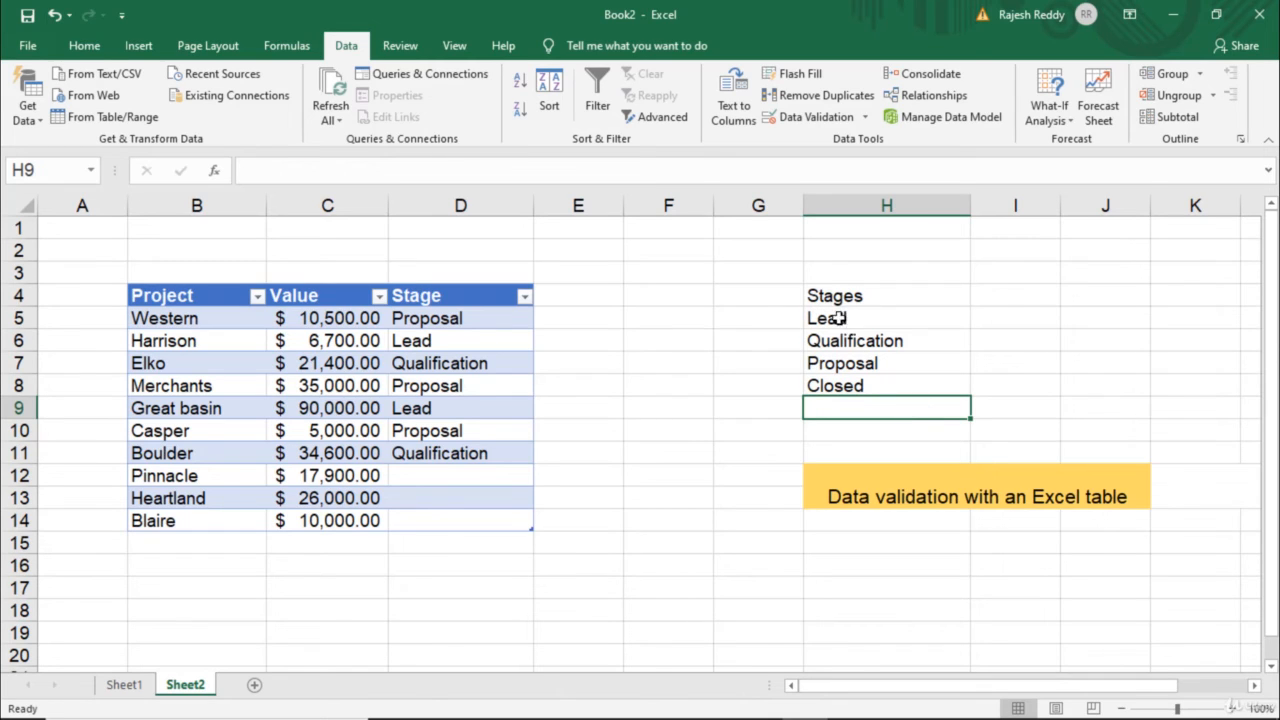
click(852, 326)
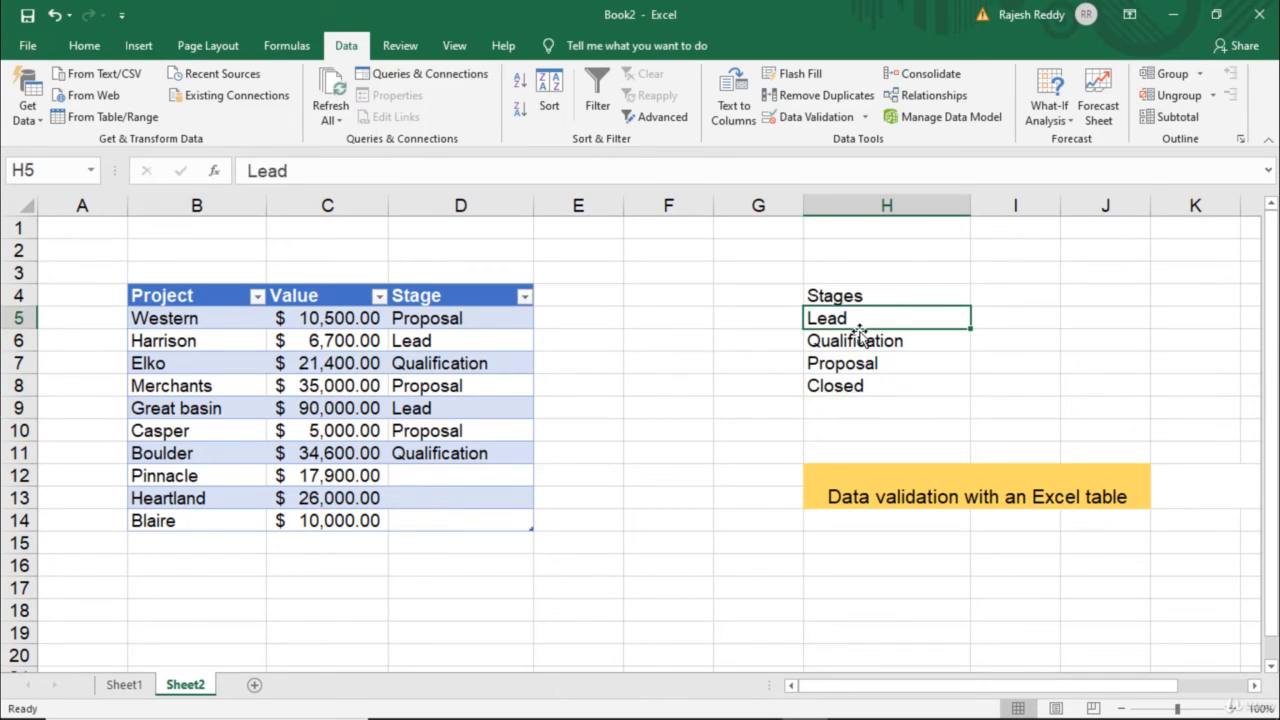
key(ctrl+t)
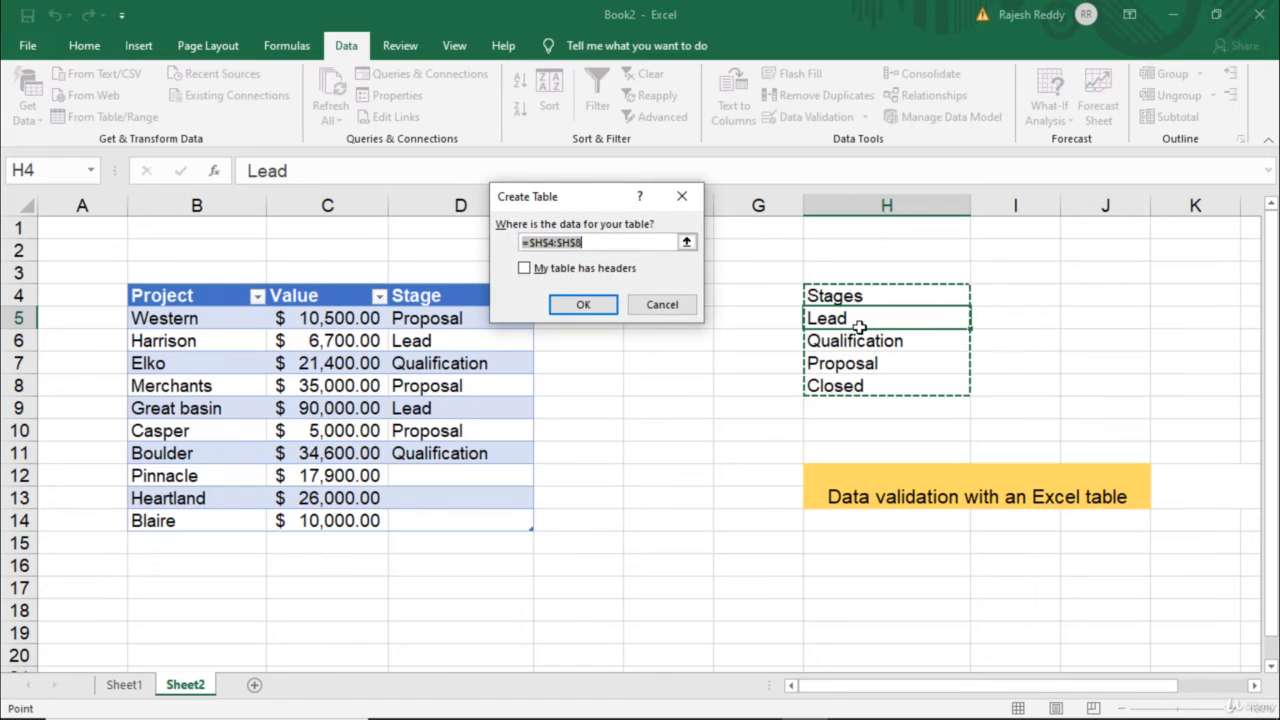
click(524, 268)
click(583, 304)
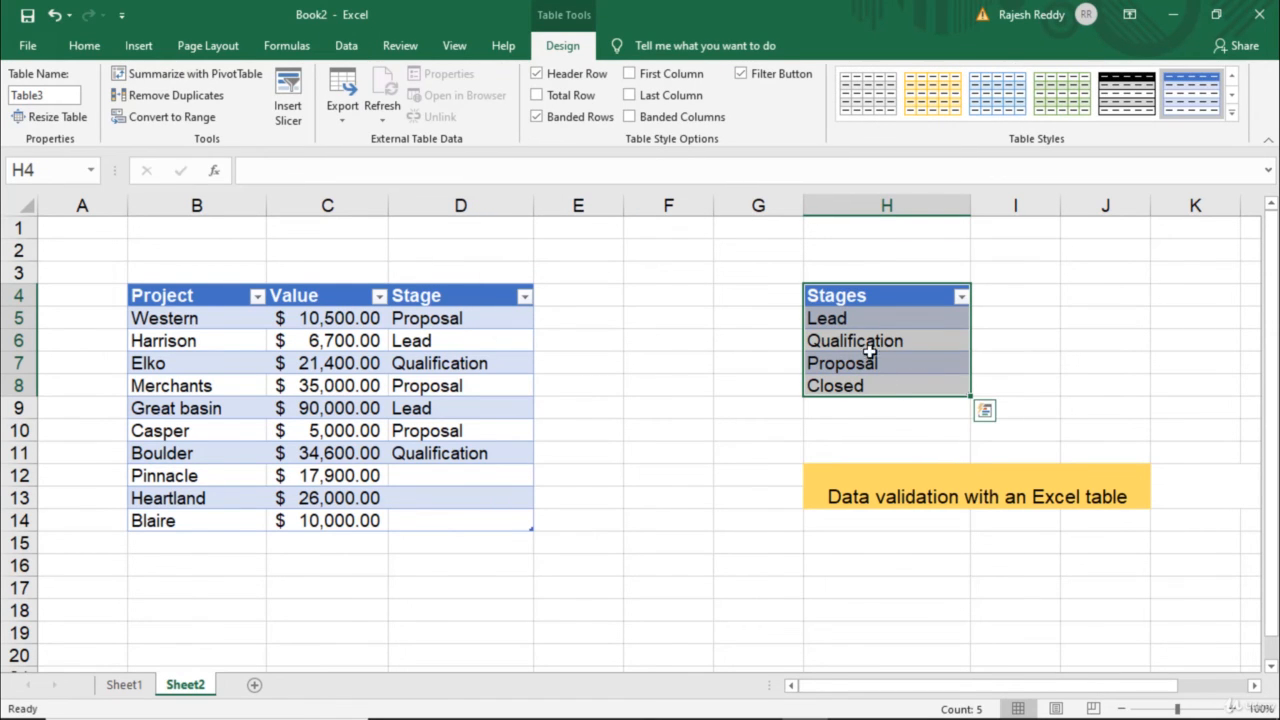
Add "Team Manager" in cell H9 as a new row directly beneath the Stages table.
click(840, 420)
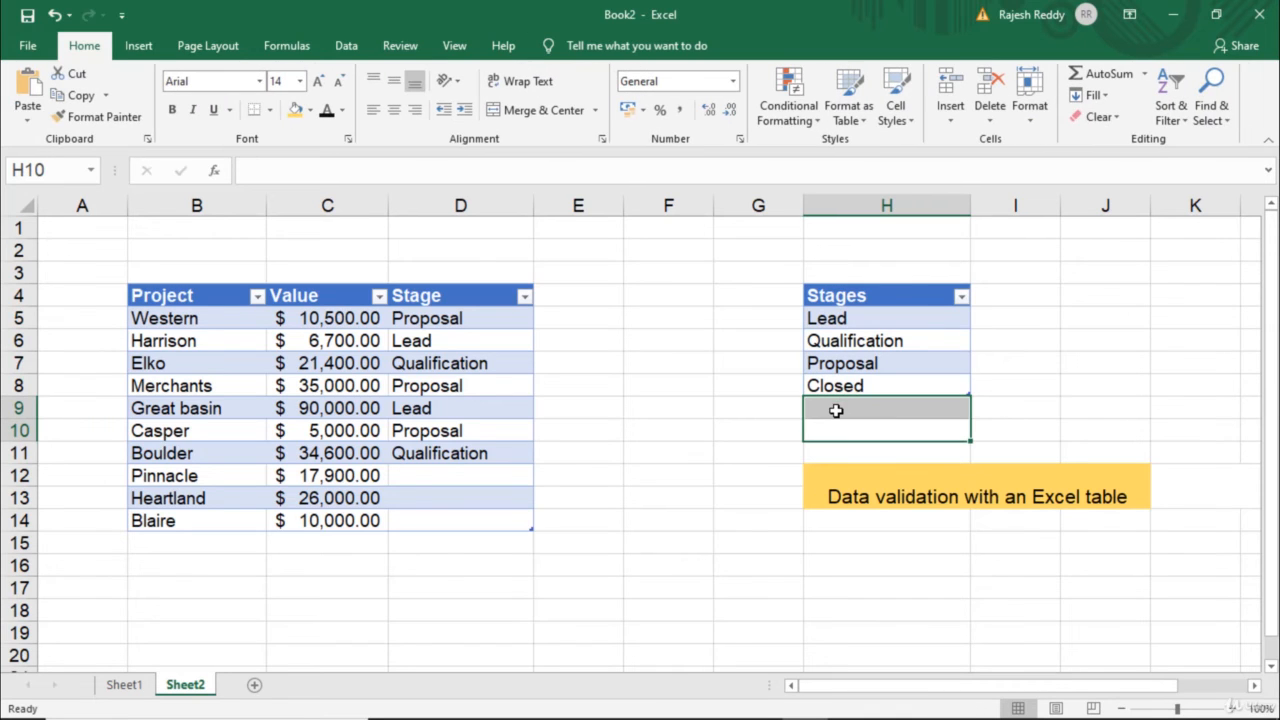
click(836, 408)
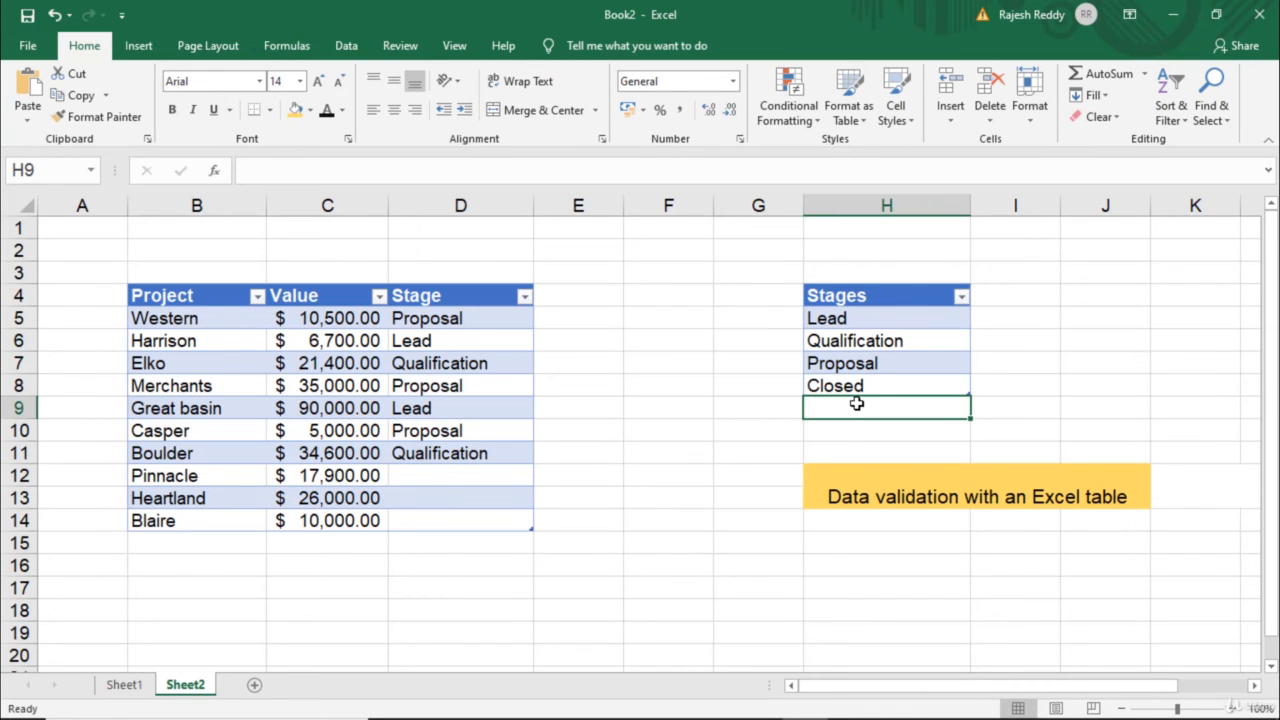
text(Team)
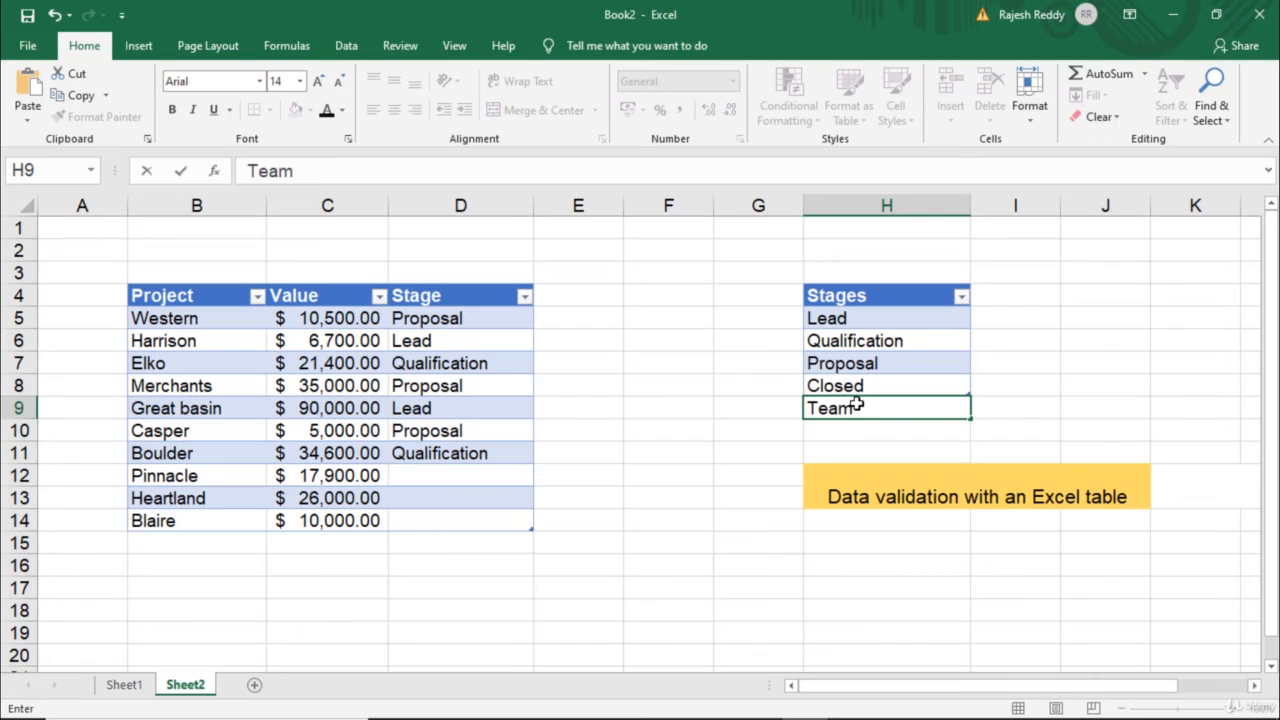
text( Manger)
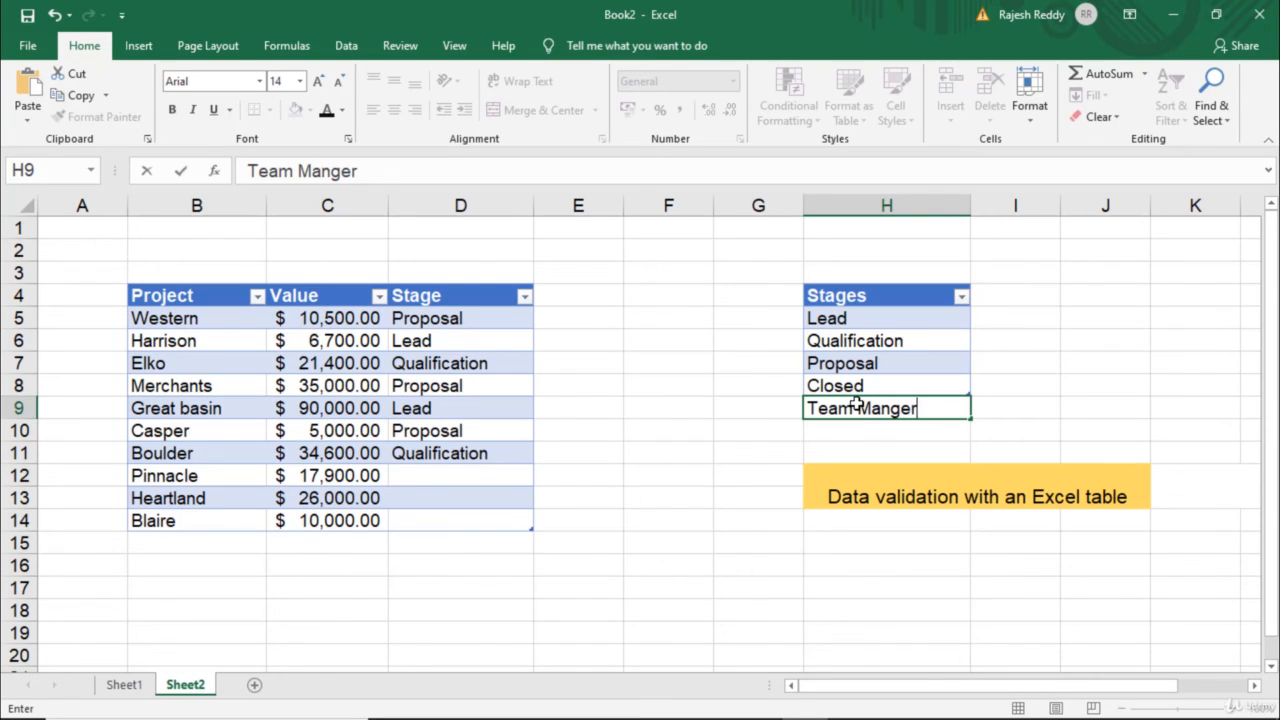
key(BackSpace)
key(BackSpace)
key(BackSpace)
text(age)
key(Return)
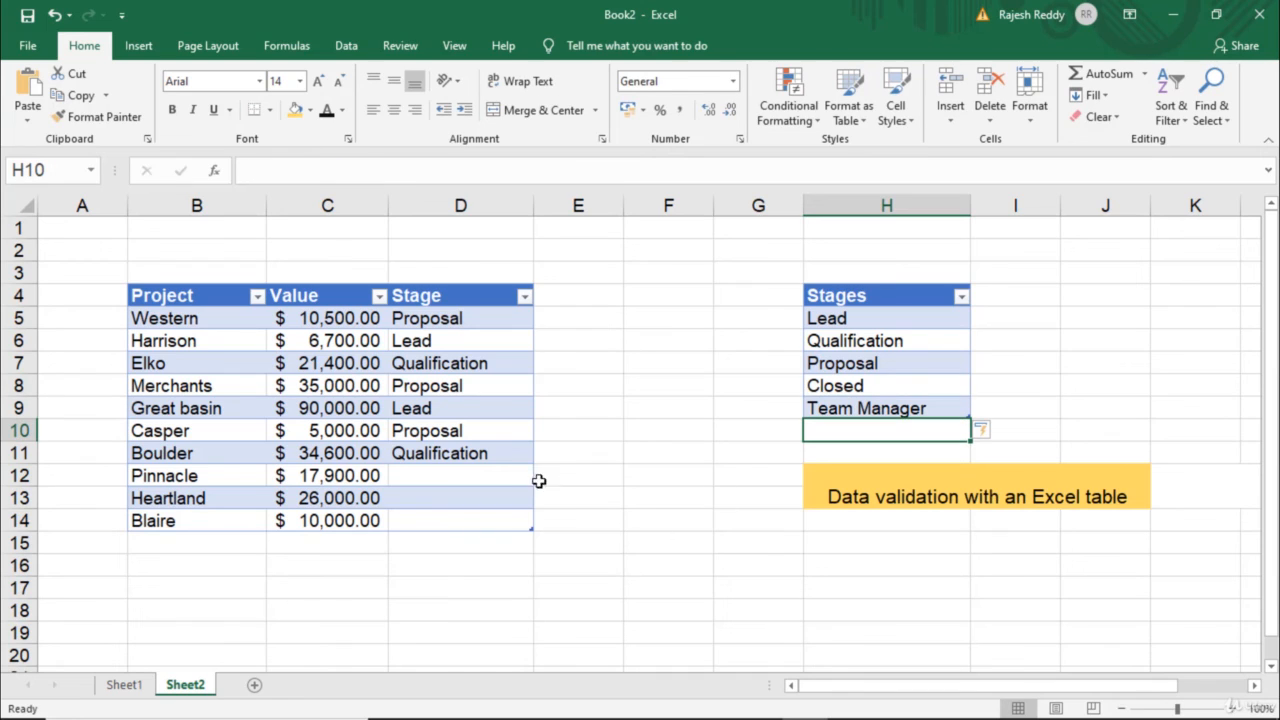
Check the Boulder project's stage choices in D11 for the new table row, leaving its value as it is.
click(515, 445)
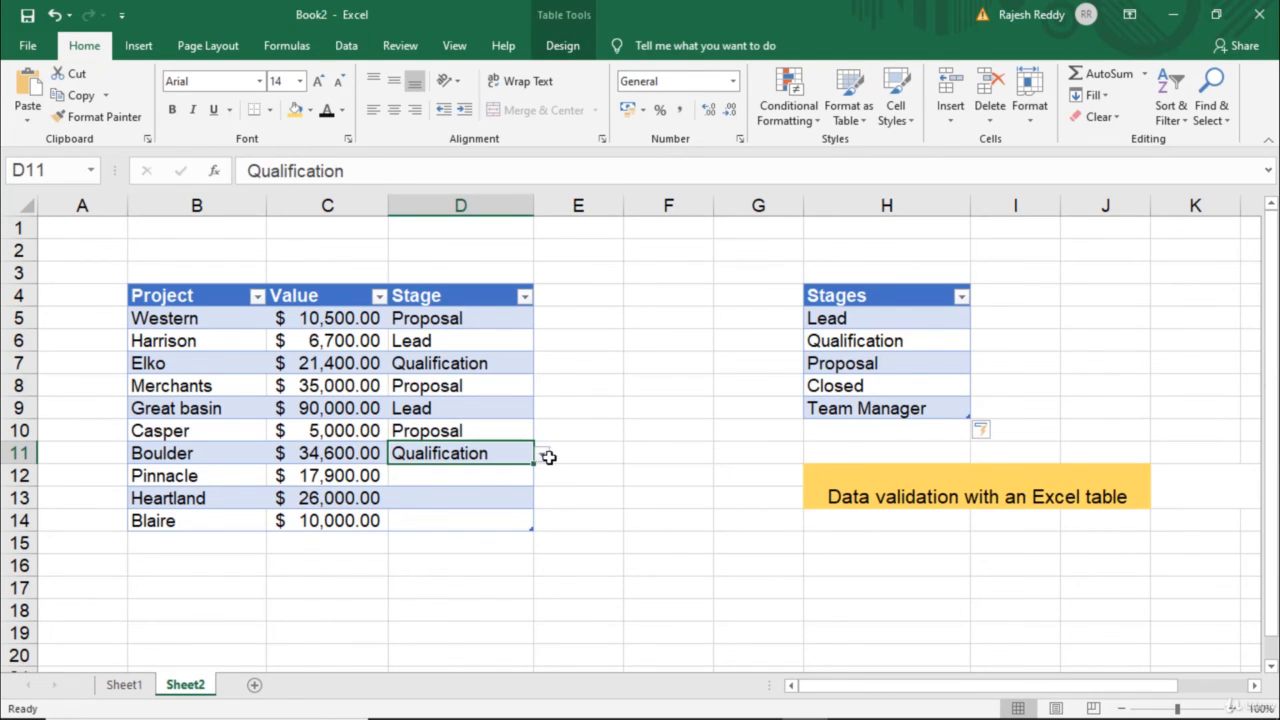
click(548, 456)
click(518, 455)
click(541, 455)
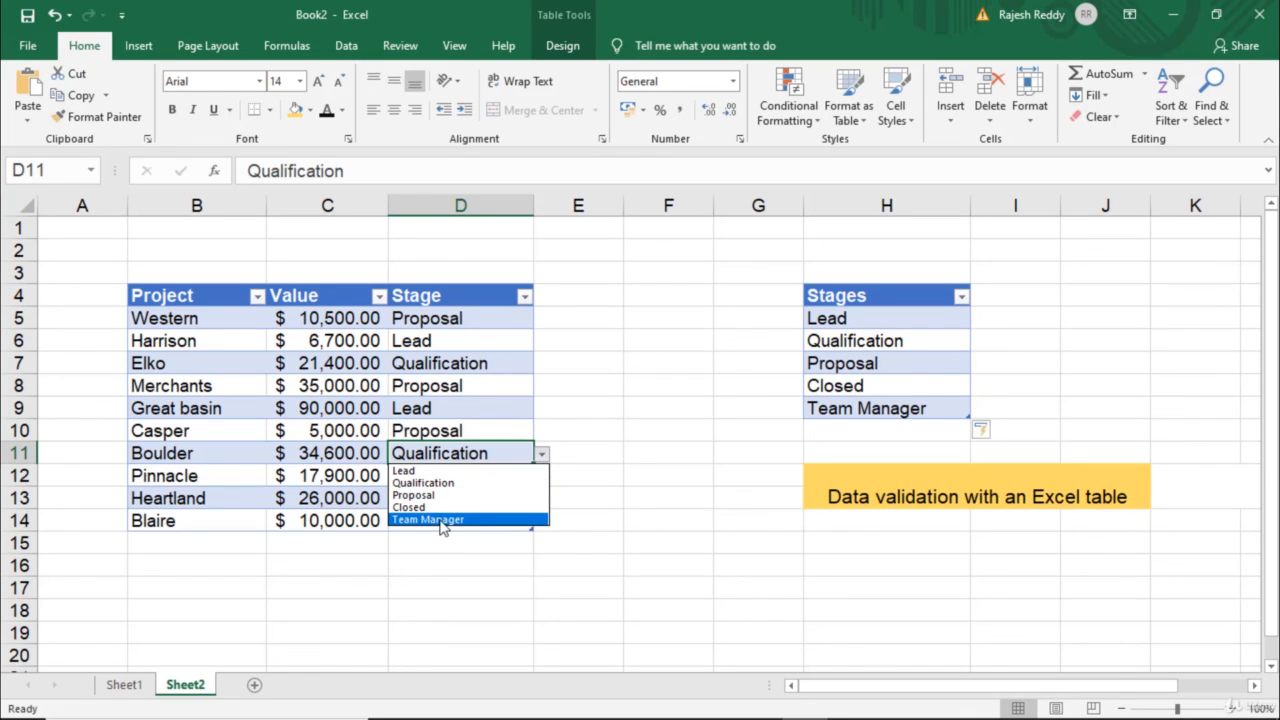
key(Escape)
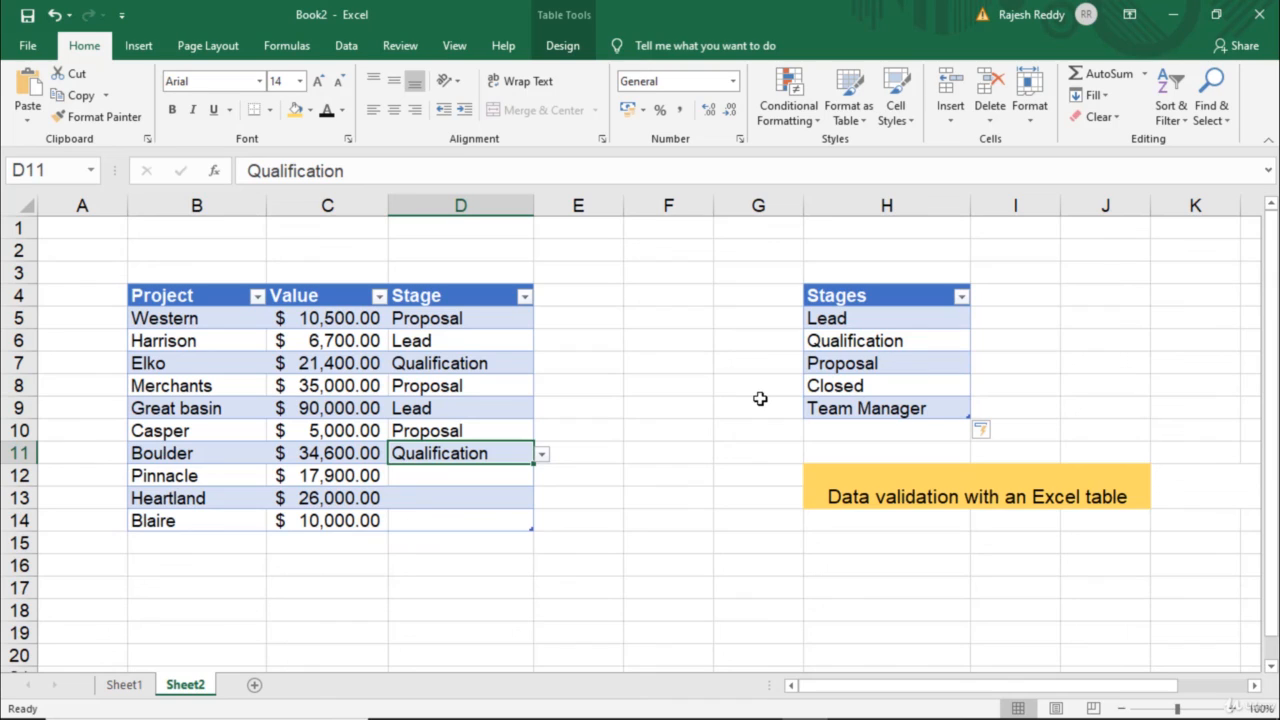